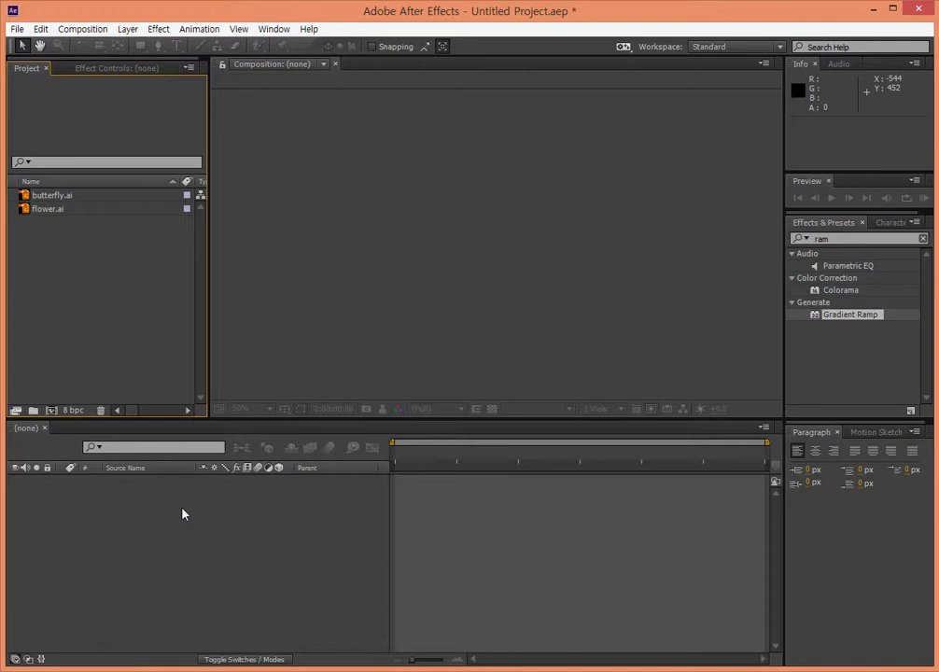
Open the Project panel's new-item options beside butterfly.ai and flower.ai, and browse the Layer menu
right_click(80, 328)
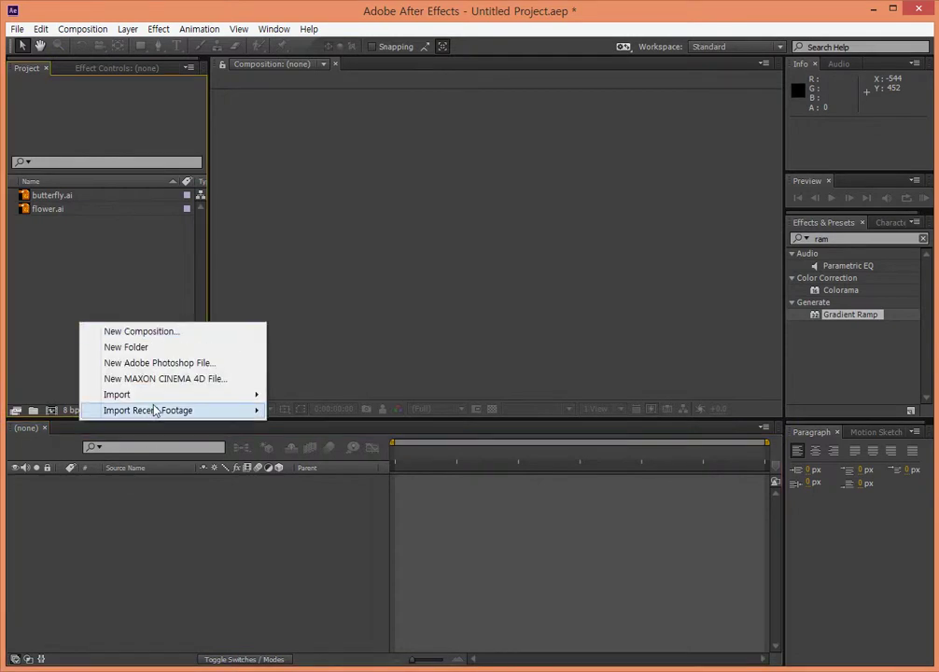
left_click(146, 505)
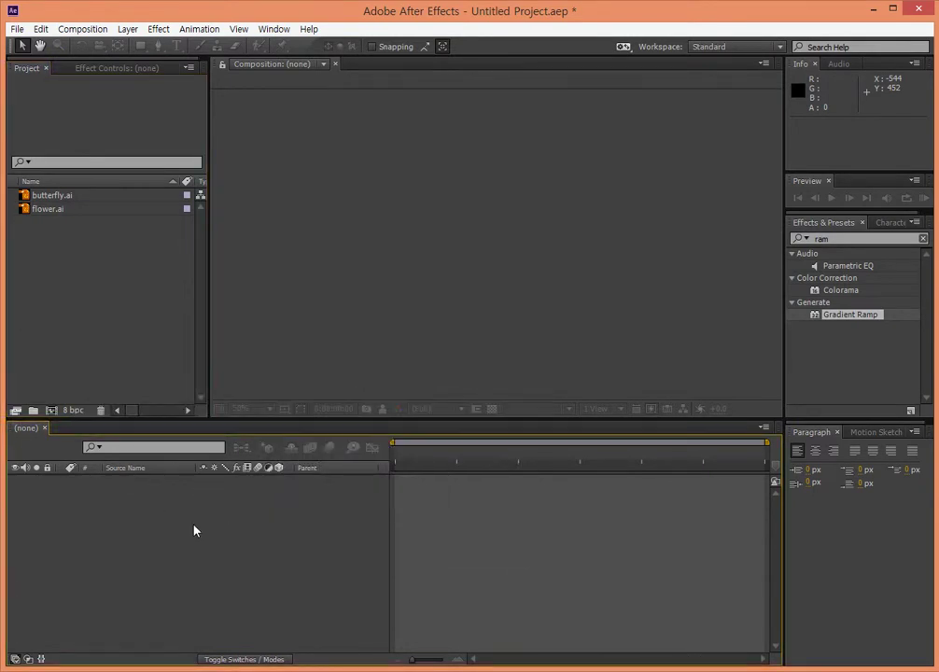
right_click(139, 374)
mouse_move(220, 470)
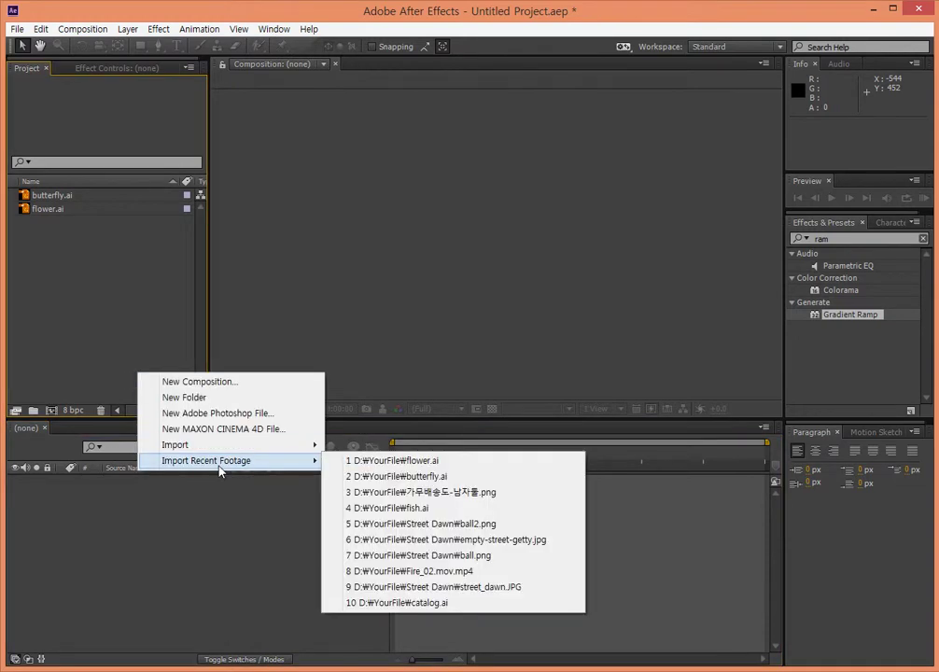
left_click(130, 34)
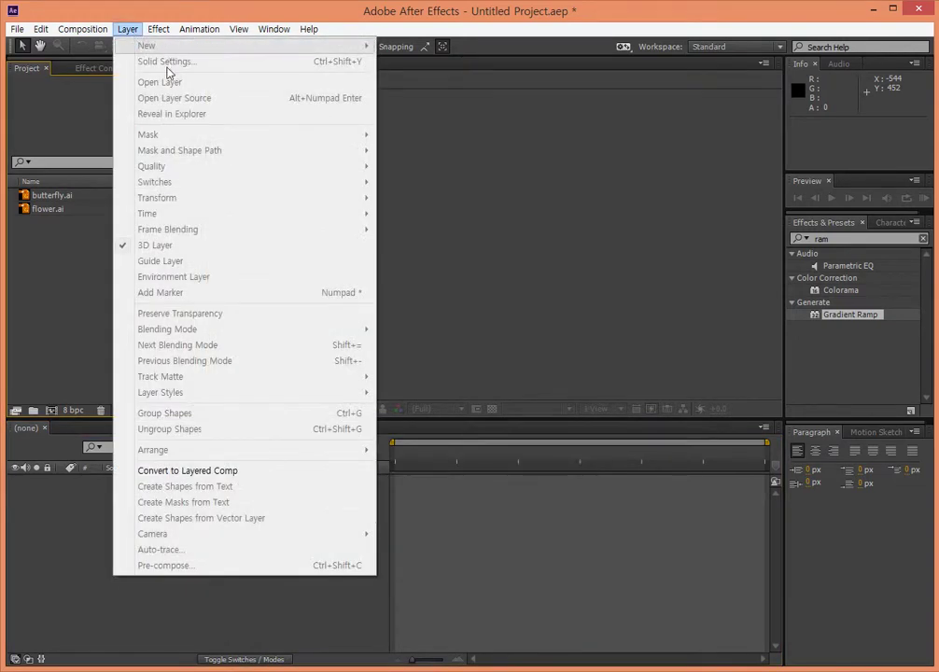
left_click(68, 386)
Create a new composition named Null_01 with a white background color
right_click(88, 328)
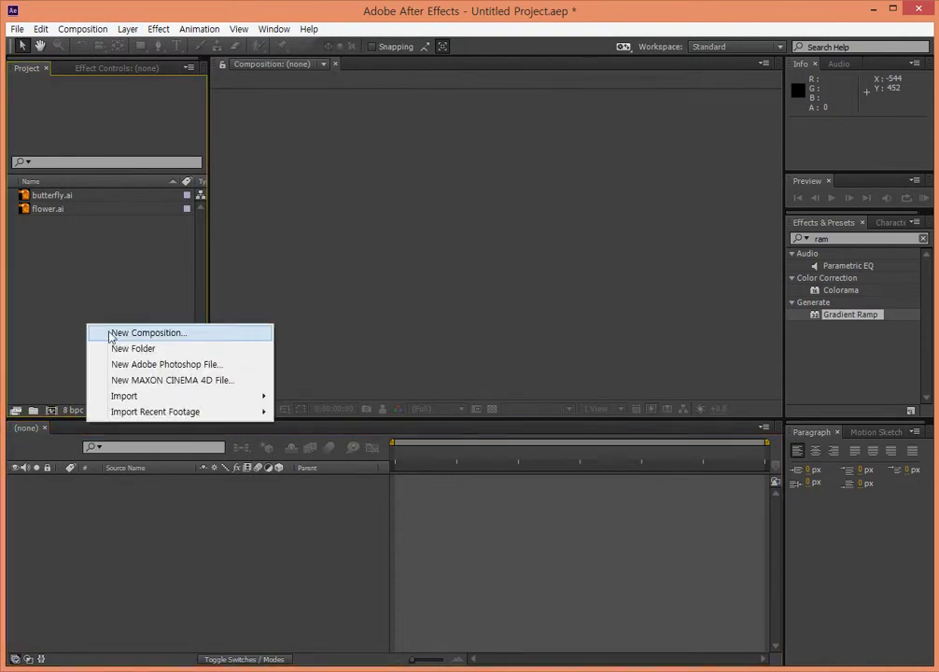
left_click(215, 333)
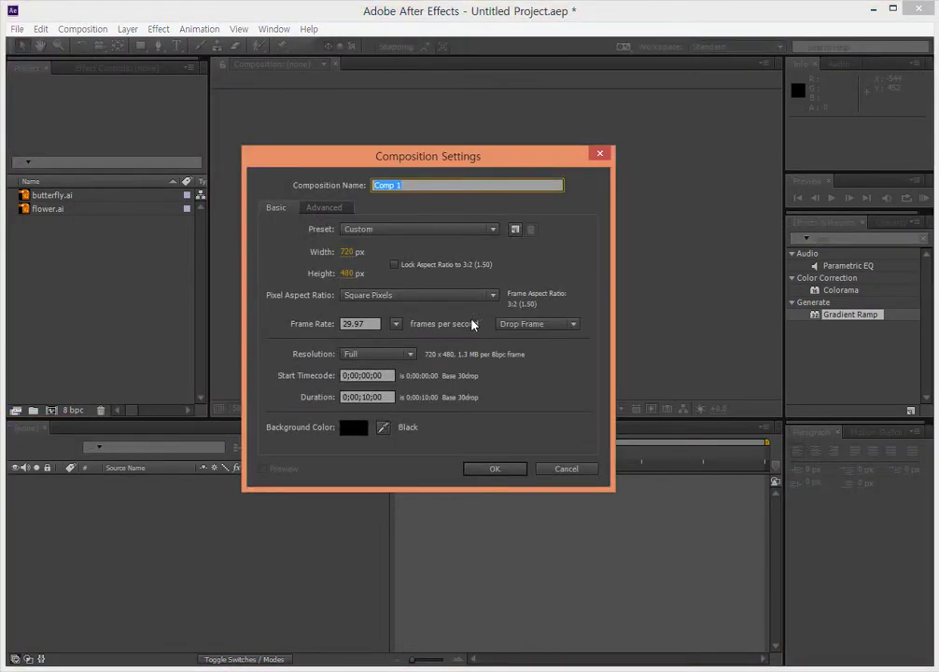
type("Null_01")
left_click(353, 428)
mouse_move(310, 290)
left_mouse_down()
mouse_move(293, 294)
mouse_move(278, 249)
left_mouse_up()
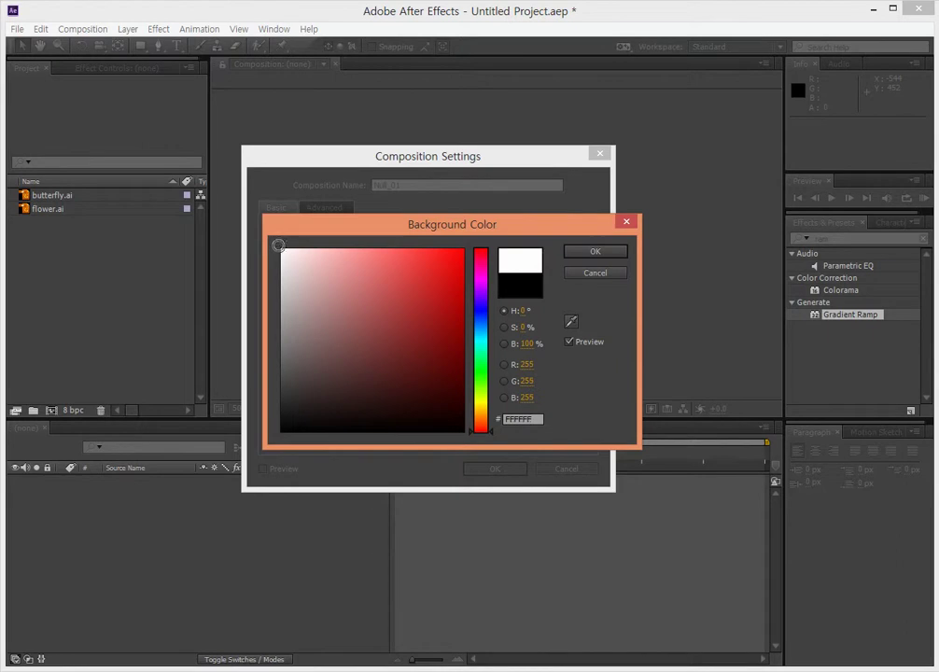
left_click(581, 254)
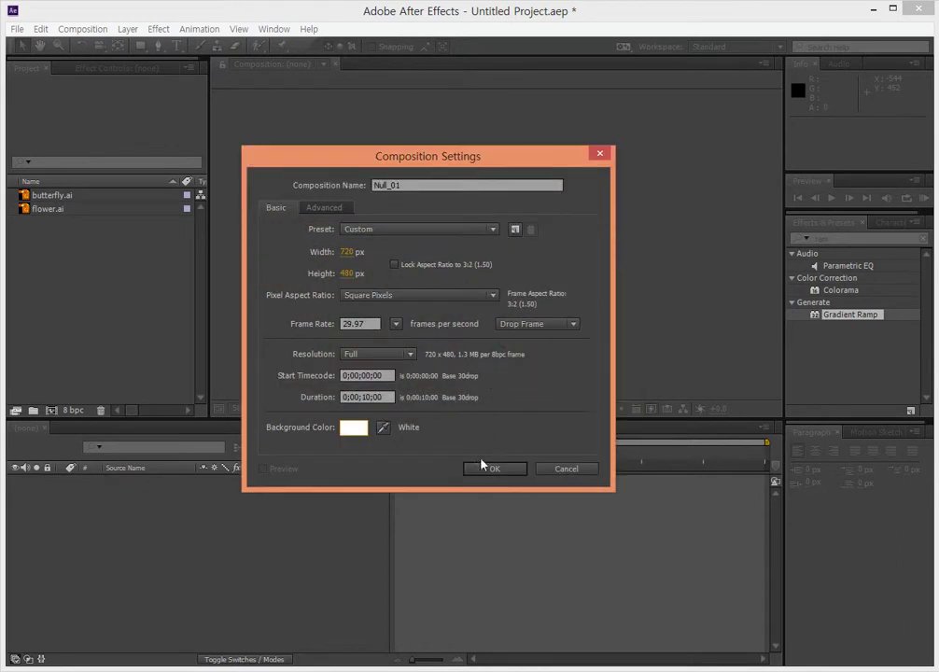
left_click(485, 467)
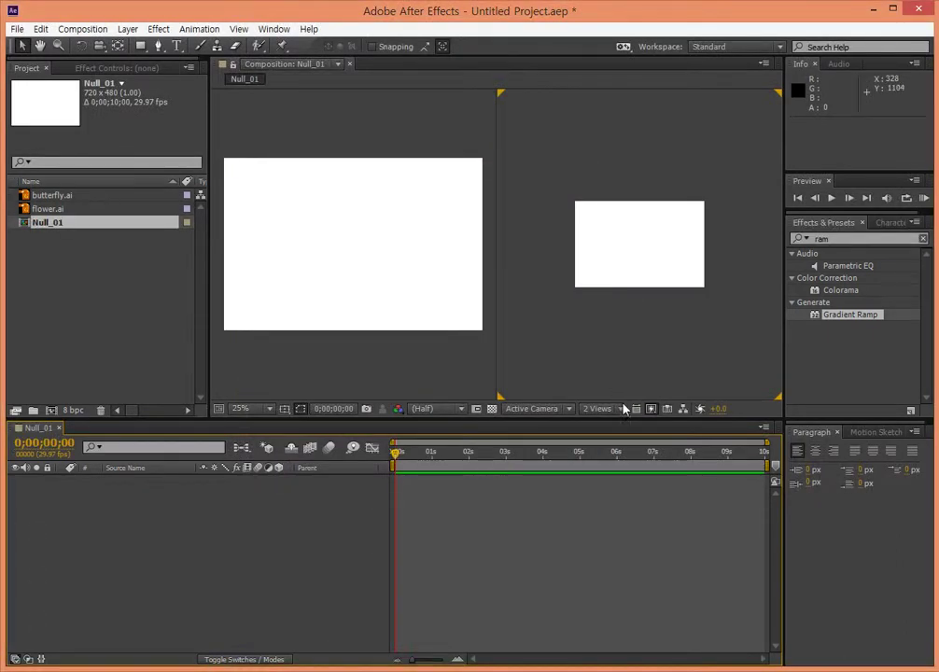
Set the viewer to a single view with Fit magnification
left_click(604, 411)
left_click(609, 425)
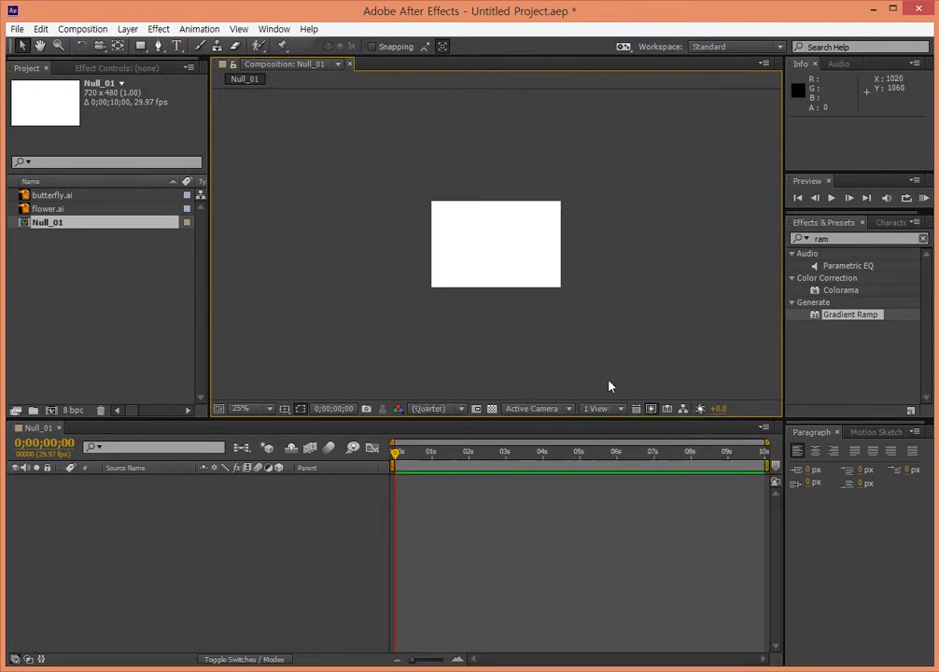
left_click(246, 414)
left_click(271, 440)
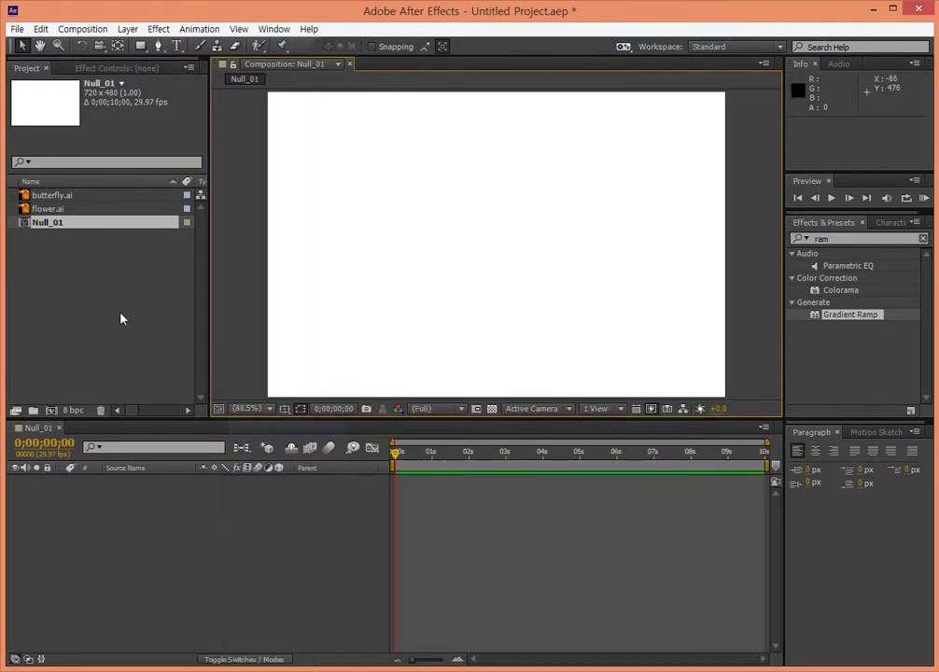
Add flower.ai and butterfly.ai as layers in the Null_01 timeline
left_click(91, 243)
left_click(42, 211)
left_click(58, 198)
left_click(39, 209)
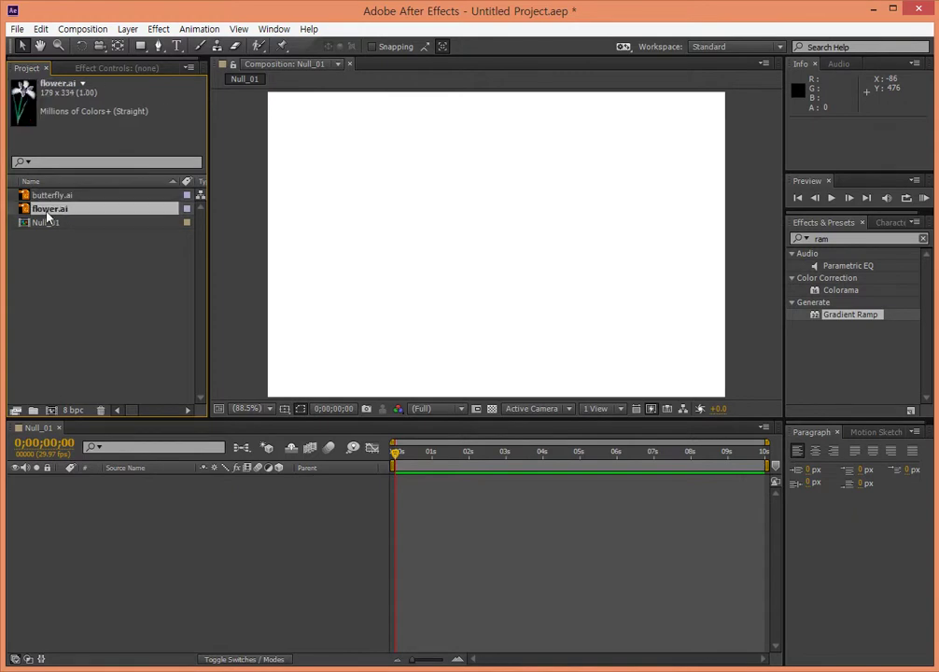
left_click(52, 198, "shift")
left_click_drag(53, 200, 101, 490)
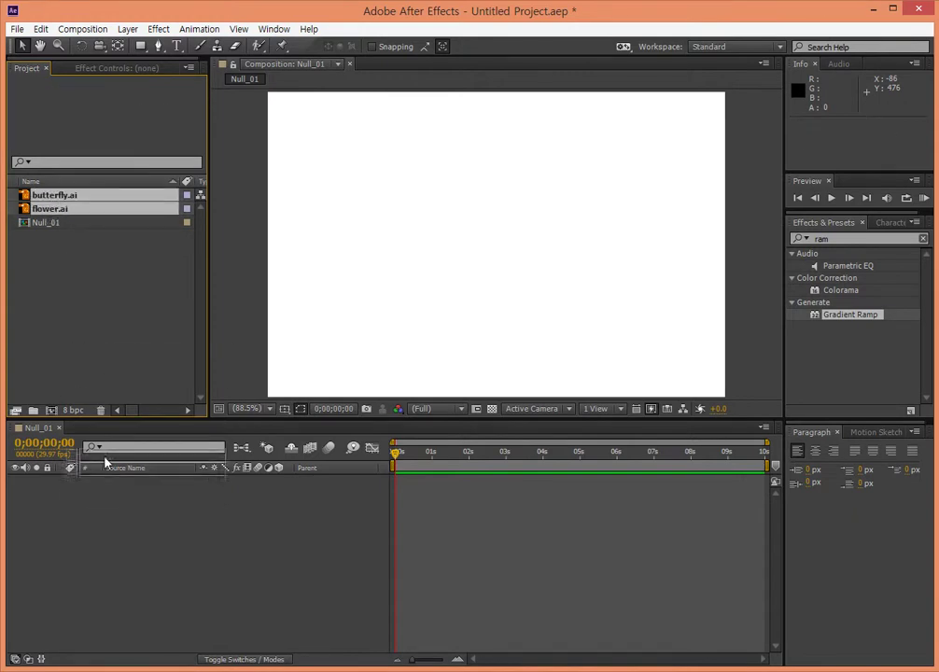
left_click(180, 591)
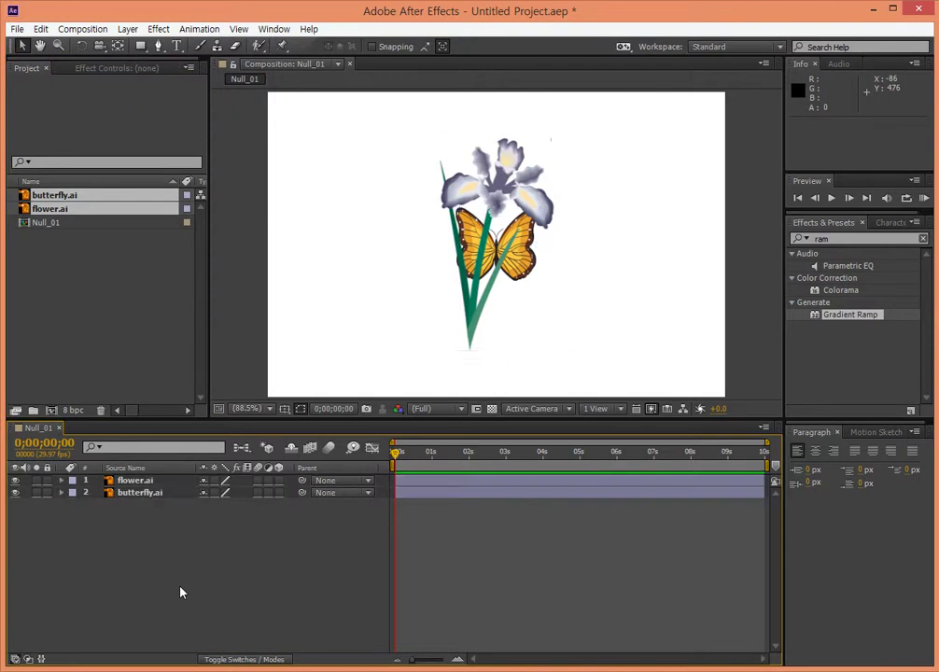
Reposition flower and butterfly, moving the butterfly layer above the flower onto its head
left_click(502, 184)
left_click_drag(502, 184, 390, 239)
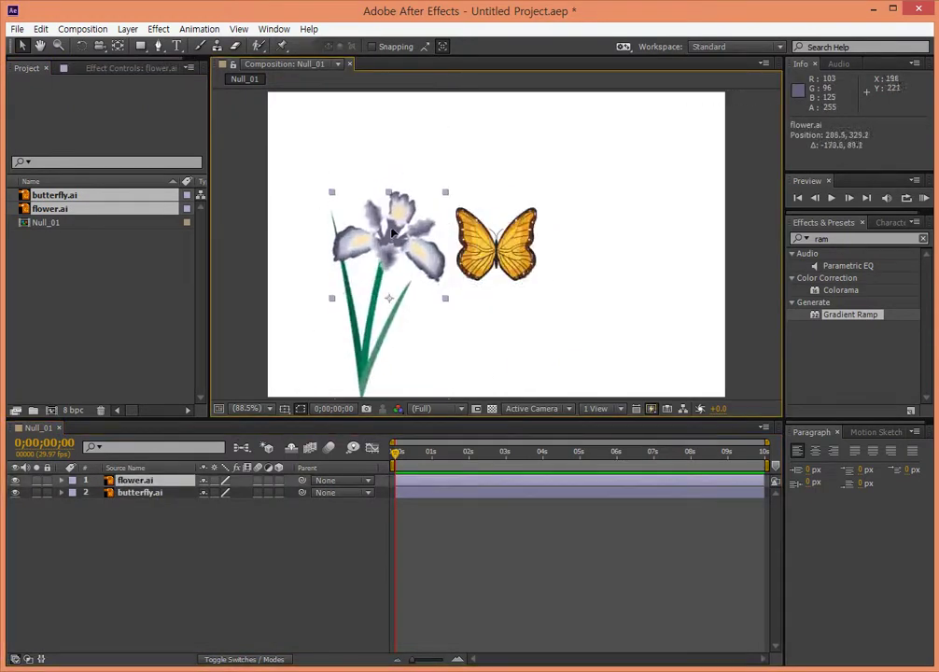
left_click_drag(503, 245, 452, 249)
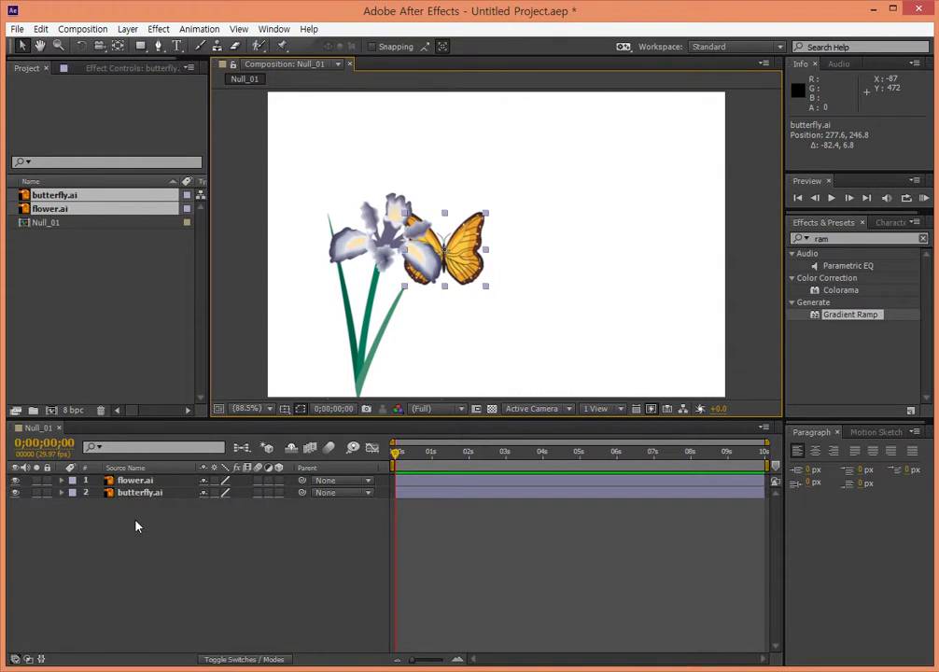
left_click_drag(136, 492, 136, 477)
left_click(140, 480)
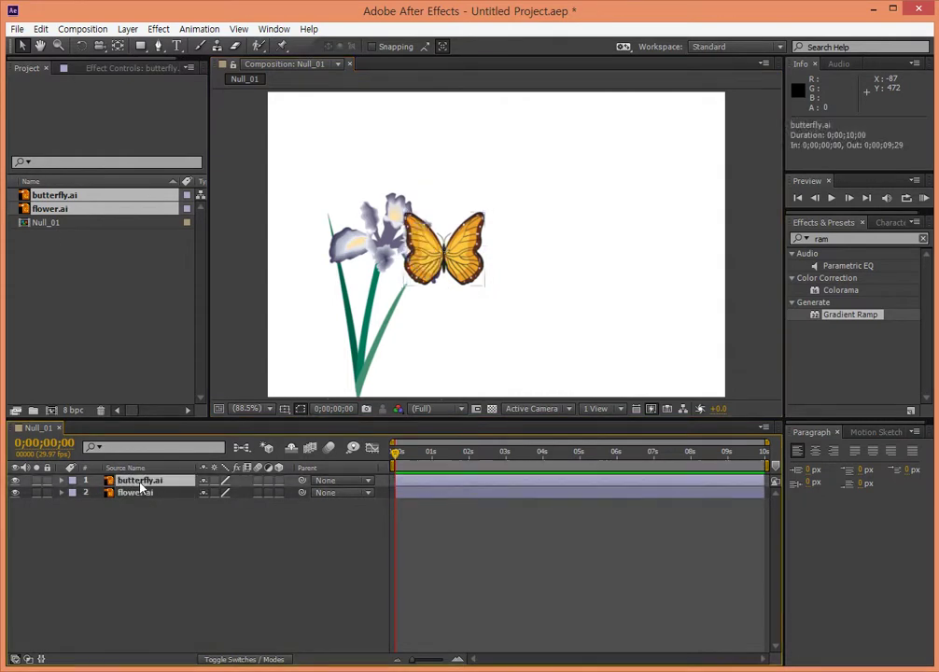
left_click_drag(457, 266, 431, 259)
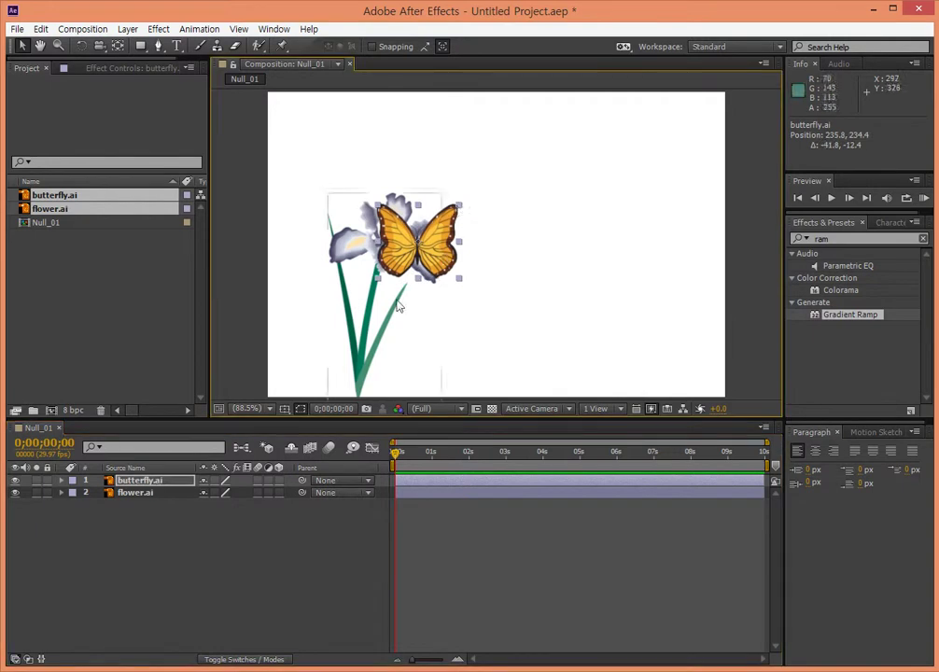
Scale up the flower and butterfly together and shift them right and down
left_click(361, 364, "shift")
left_click_drag(259, 161, 512, 417)
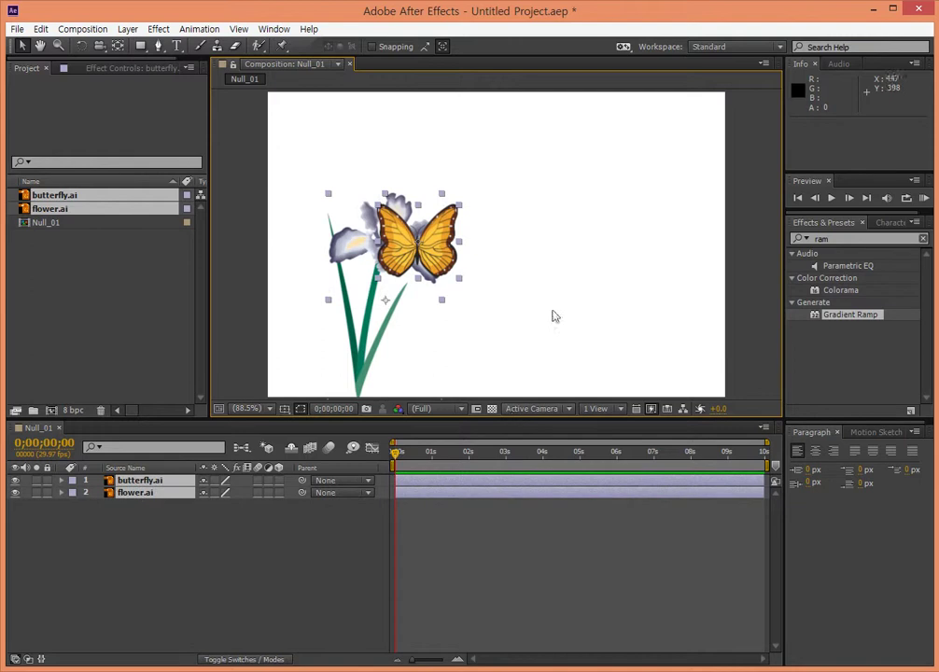
mouse_move(441, 193)
left_mouse_down()
mouse_move(468, 204)
mouse_move(562, 146)
left_mouse_up()
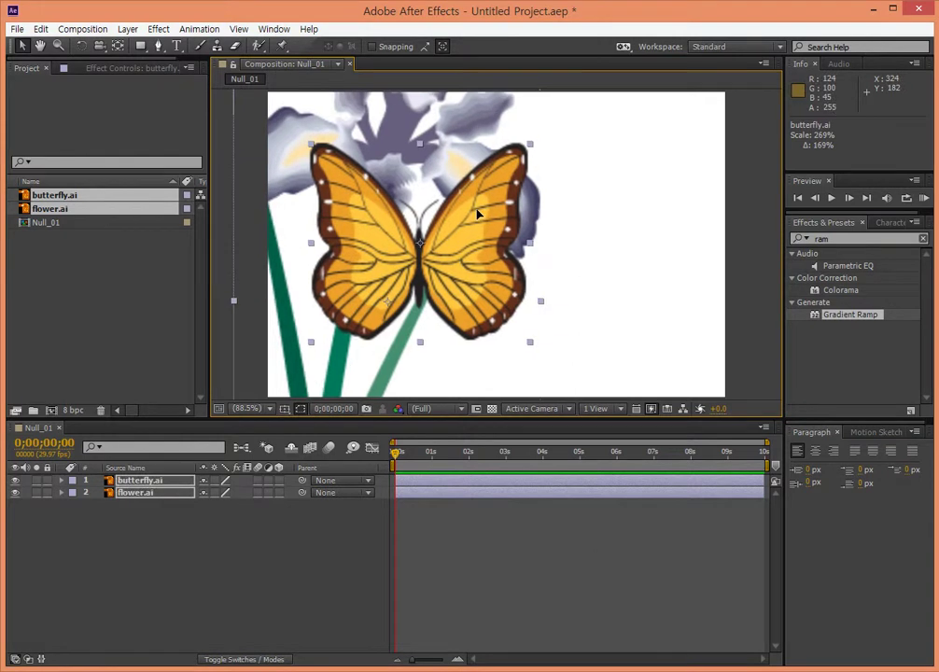
left_click_drag(477, 215, 535, 239)
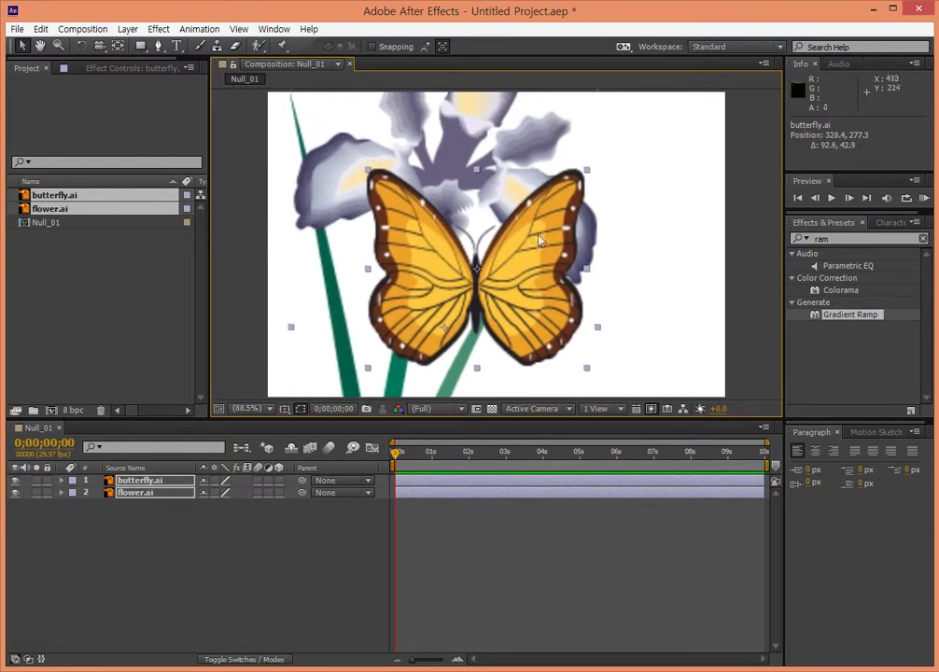
left_click(650, 235)
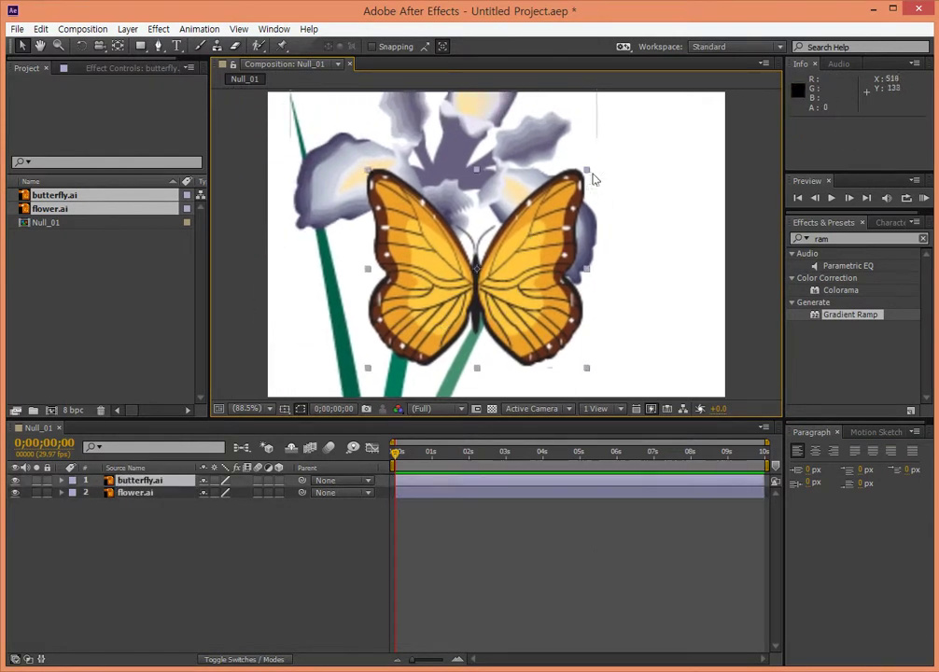
Shrink the butterfly to about half size and place it on the right petal at 428.9, 158.7
left_click(573, 199)
left_click_drag(586, 171, 542, 229)
left_click_drag(490, 275, 543, 196)
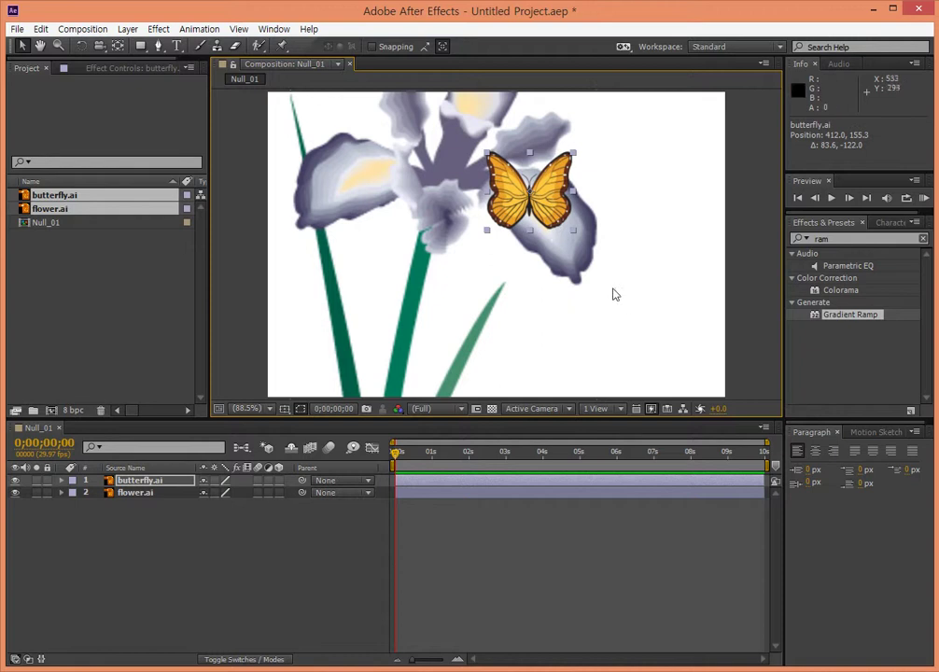
left_click_drag(555, 215, 560, 214)
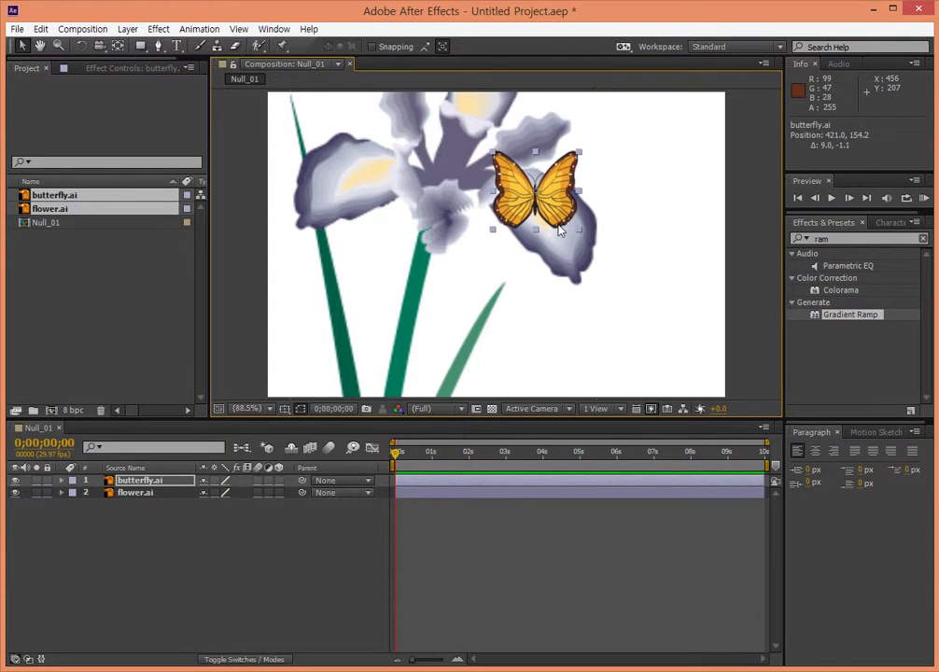
left_click_drag(549, 213, 555, 217)
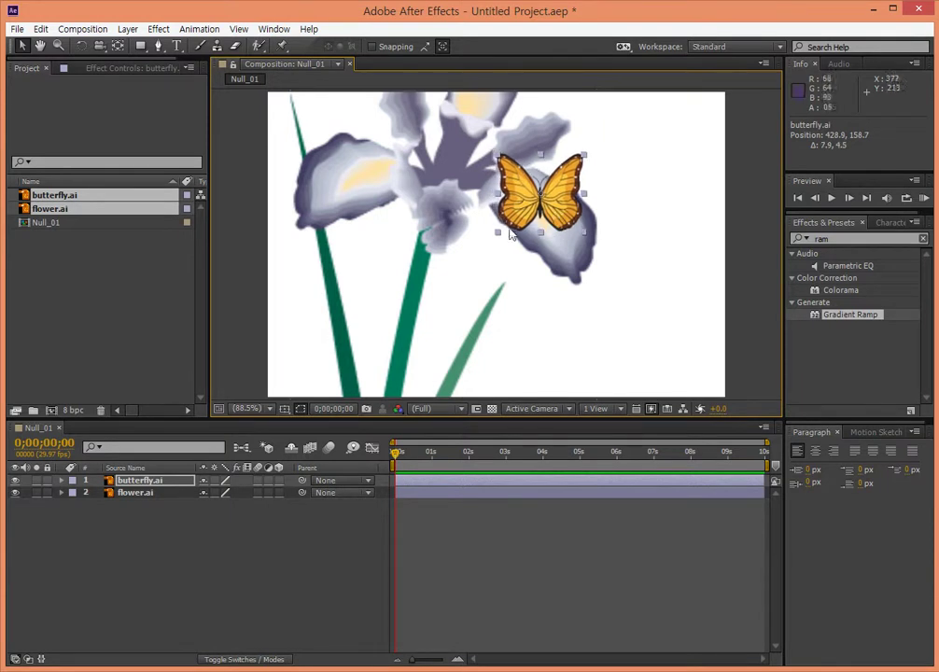
left_click(326, 292)
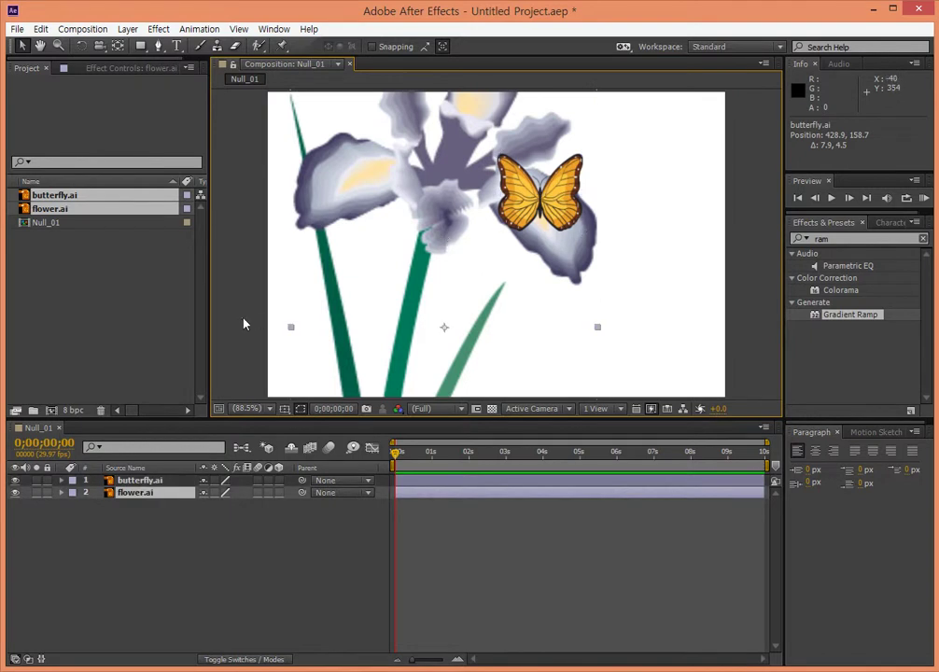
Zoom to 50% and add Camera 1 with the default 35mm preset above the layers
key("comma")
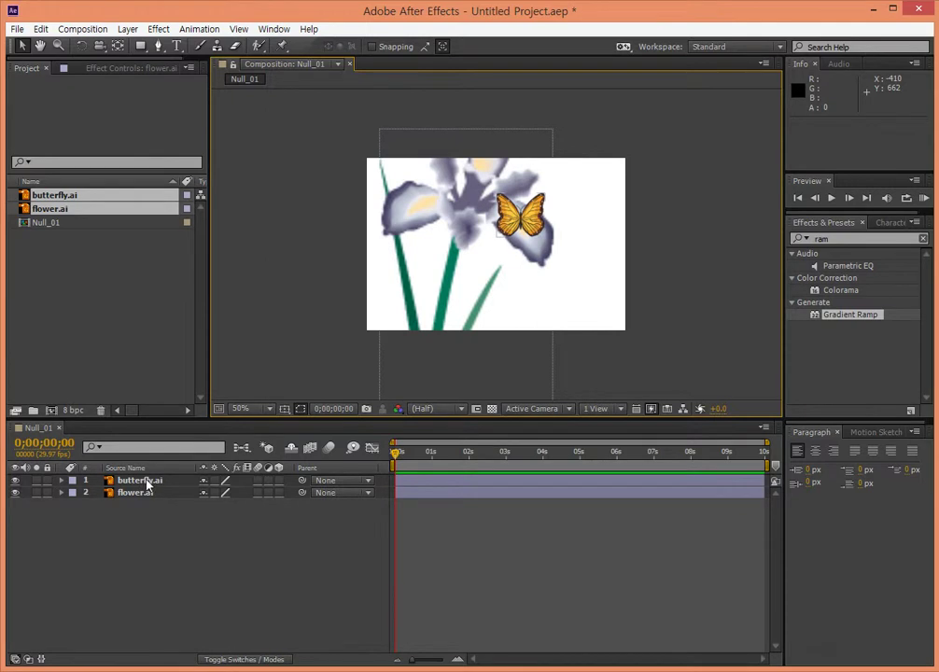
left_click(160, 480)
left_click(195, 565)
right_click(194, 547)
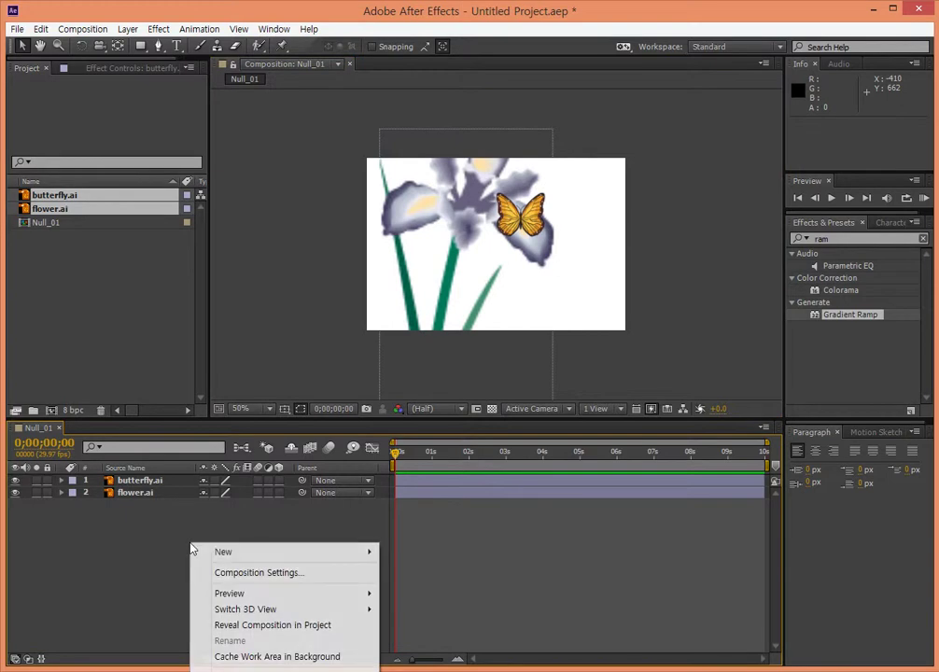
mouse_move(224, 552)
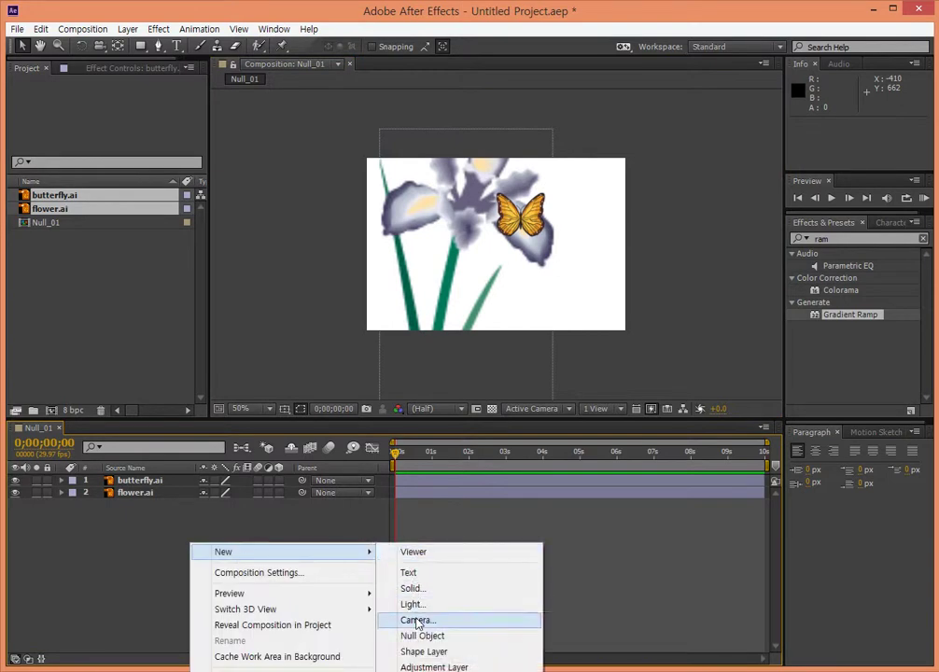
left_click(418, 620)
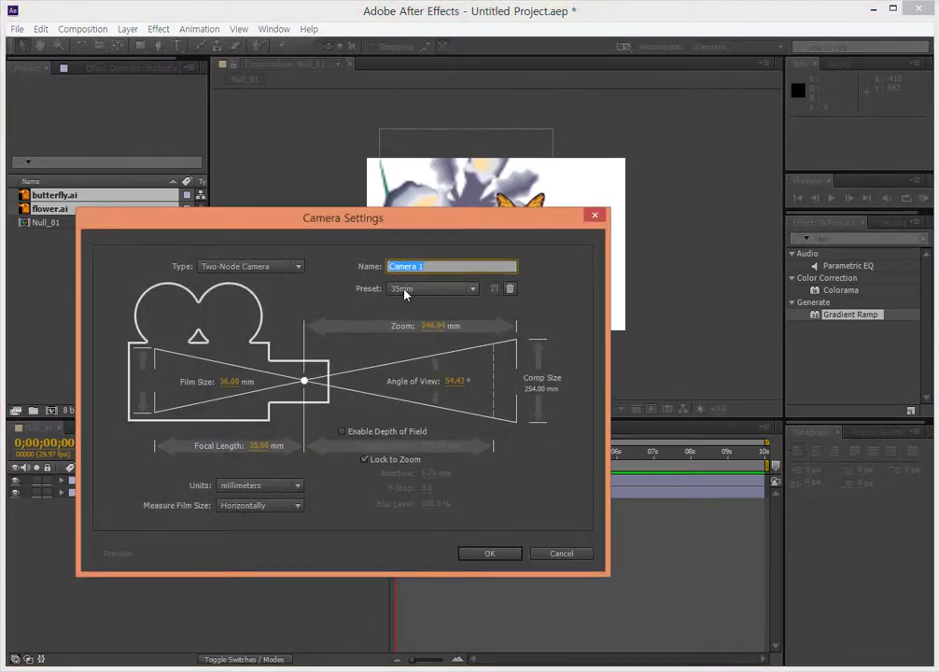
left_click(490, 554)
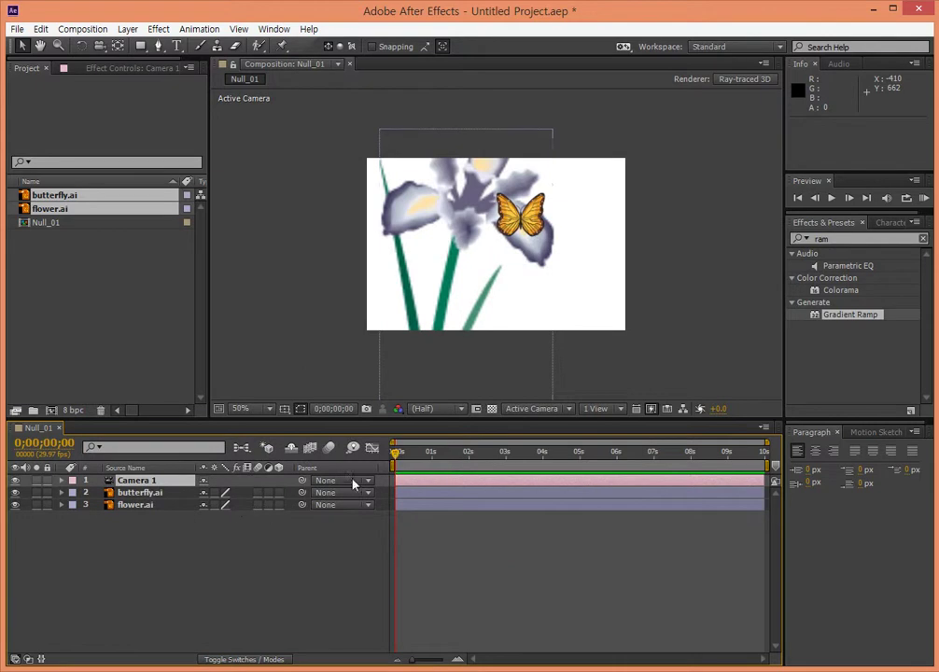
Set the viewer to 2 Views - Horizontal and zoom out the Top view
left_click(622, 409)
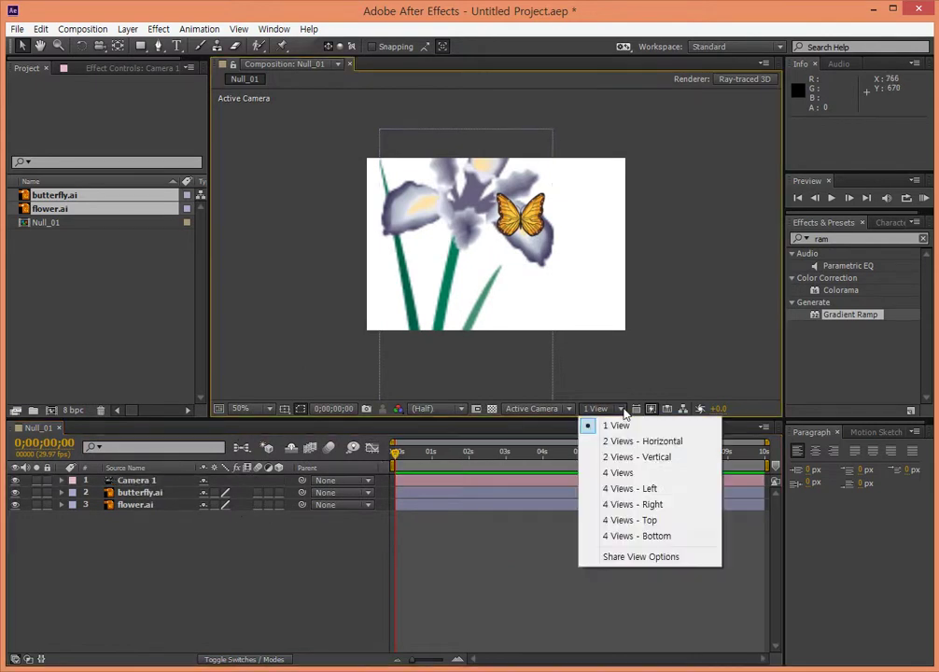
left_click(625, 457)
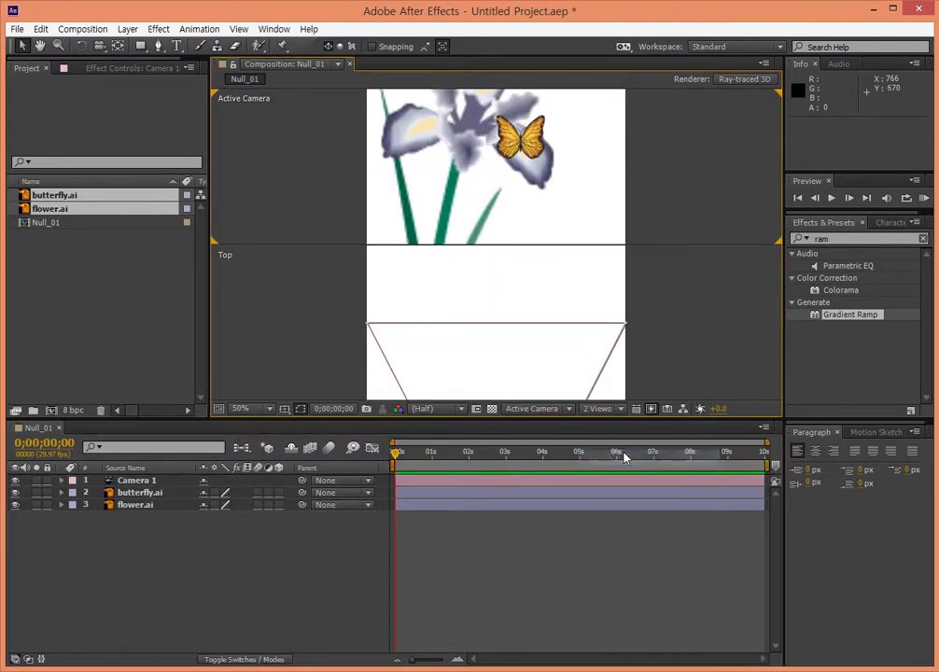
left_click(619, 411)
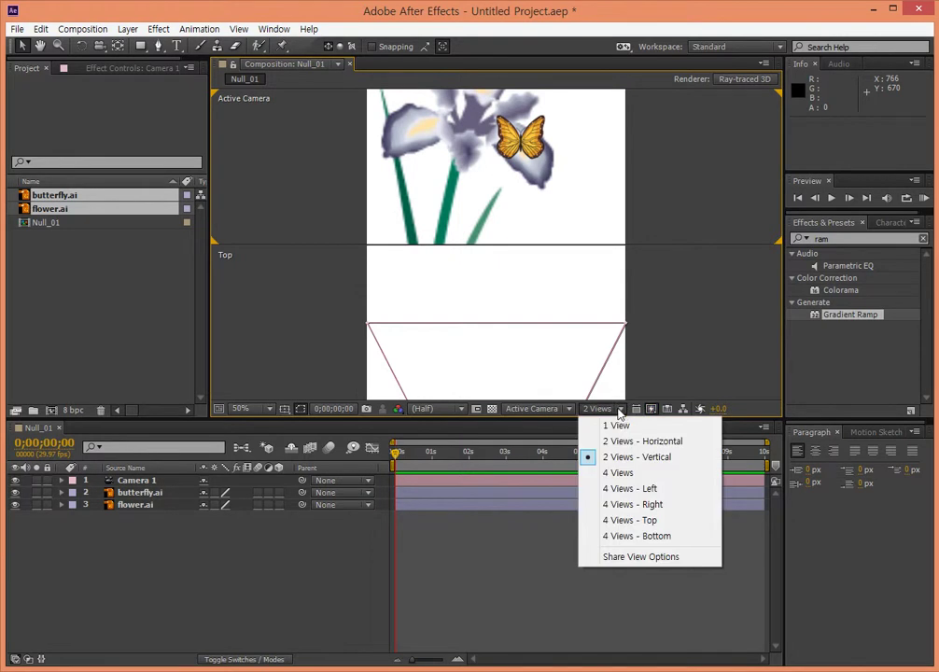
left_click(626, 440)
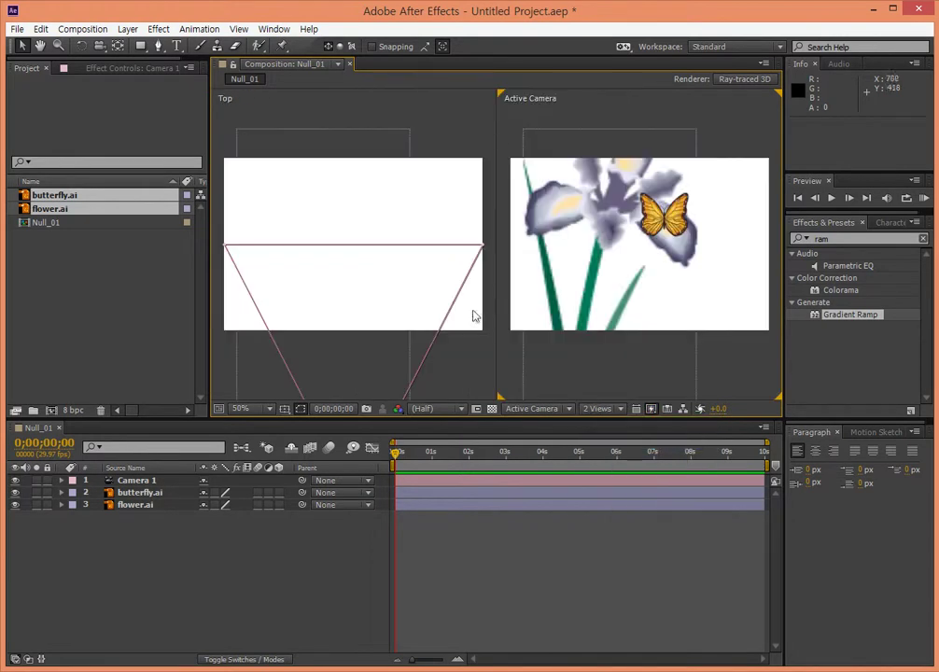
left_click(441, 339)
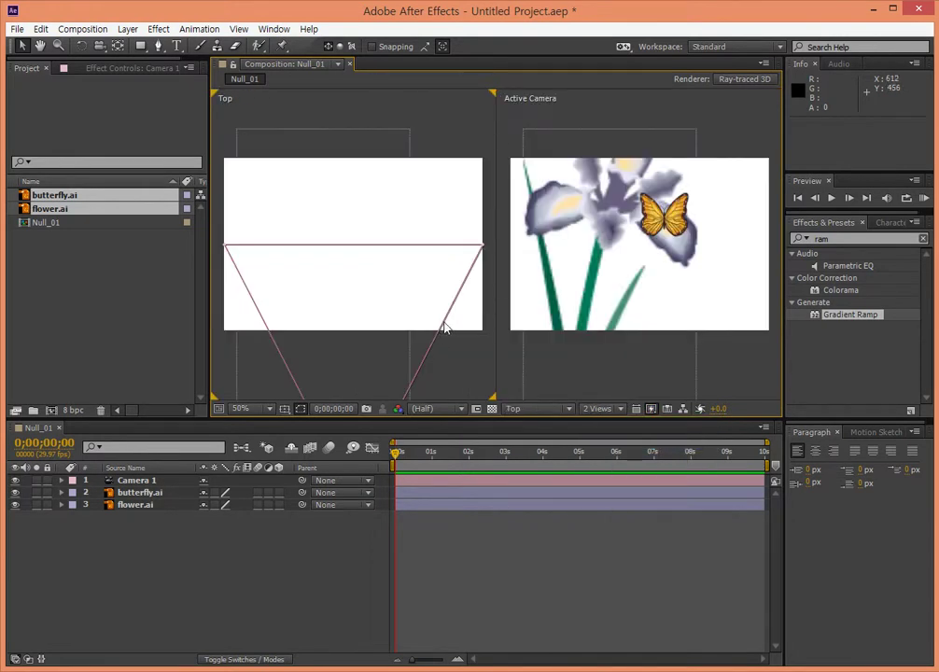
key("comma")
key("comma")
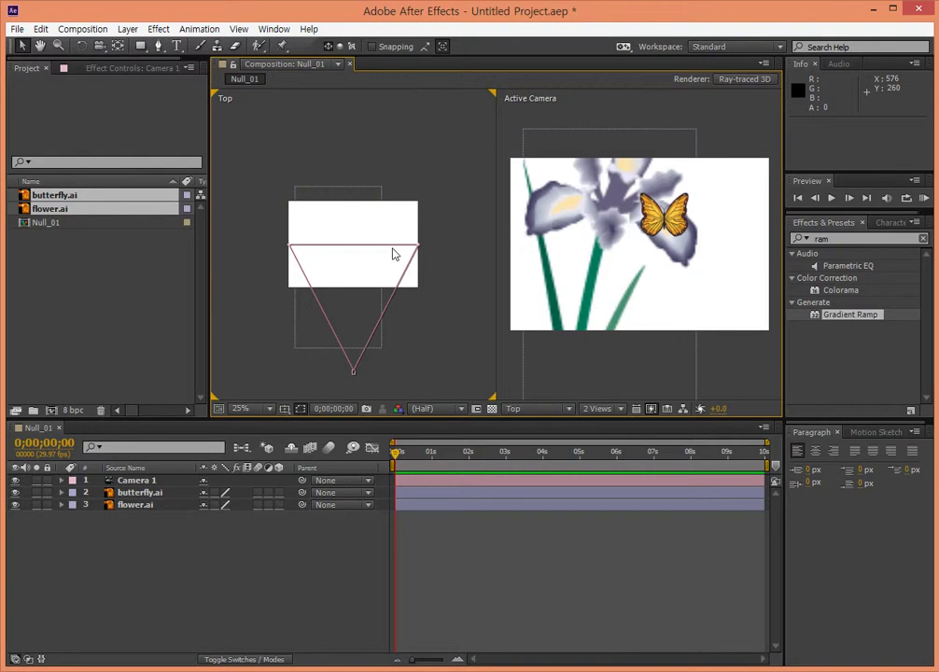
Nudge Camera 1 slightly left and switch the left view to Front
left_click(443, 479)
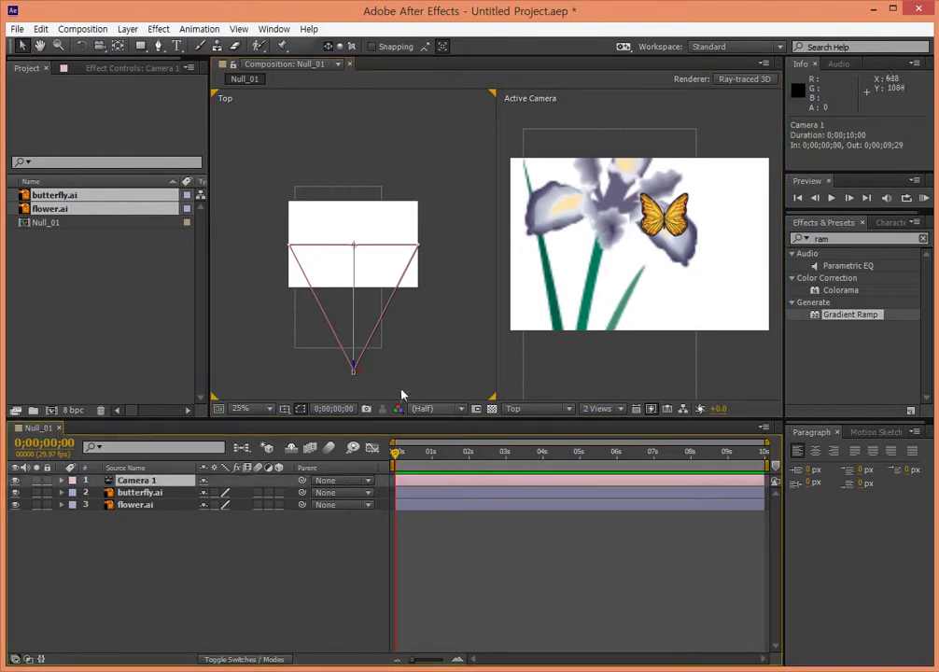
left_click_drag(359, 374, 349, 375)
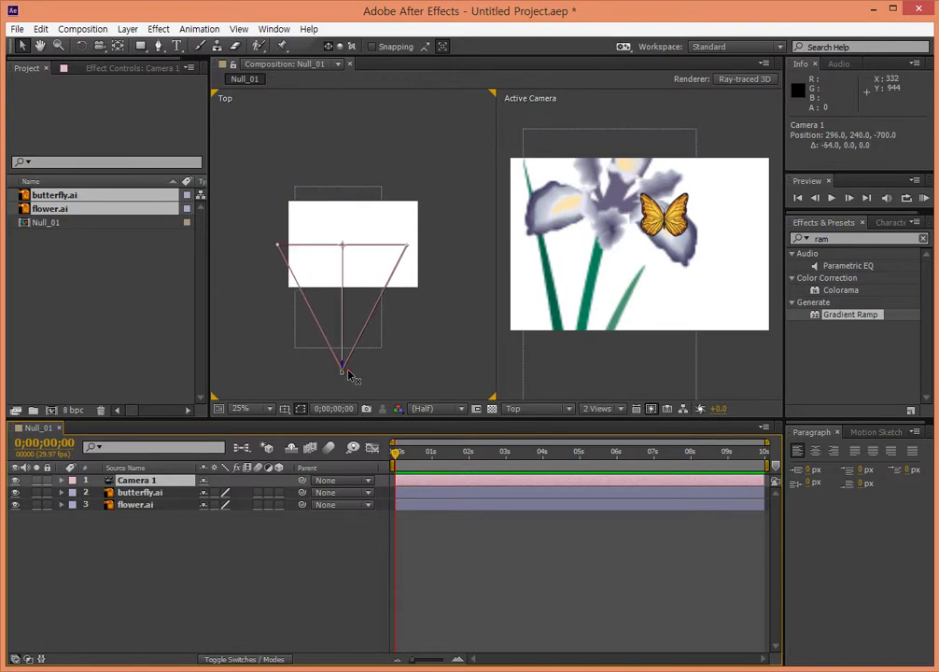
left_click(400, 366)
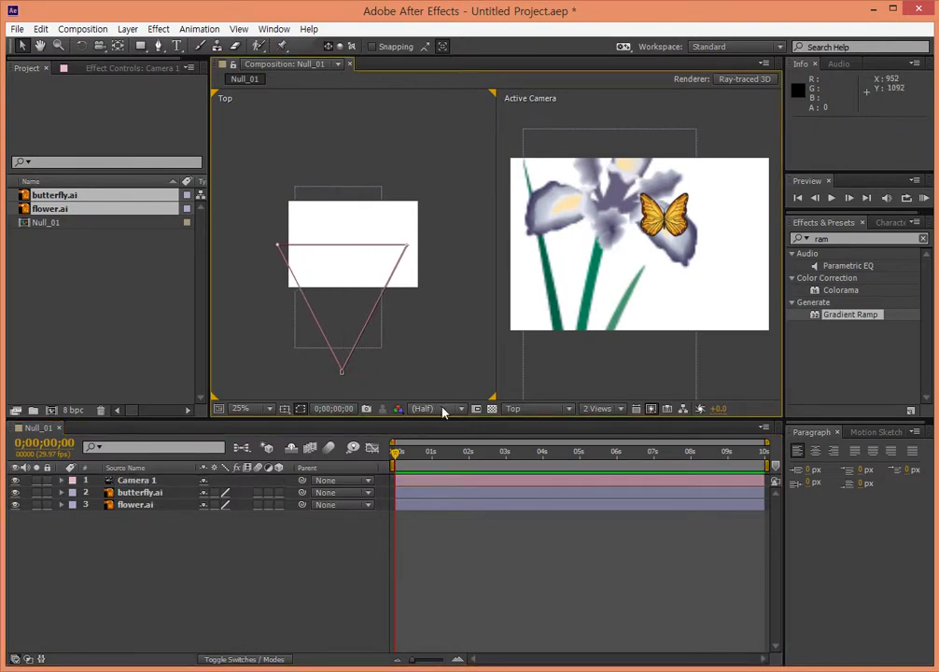
left_click(527, 413)
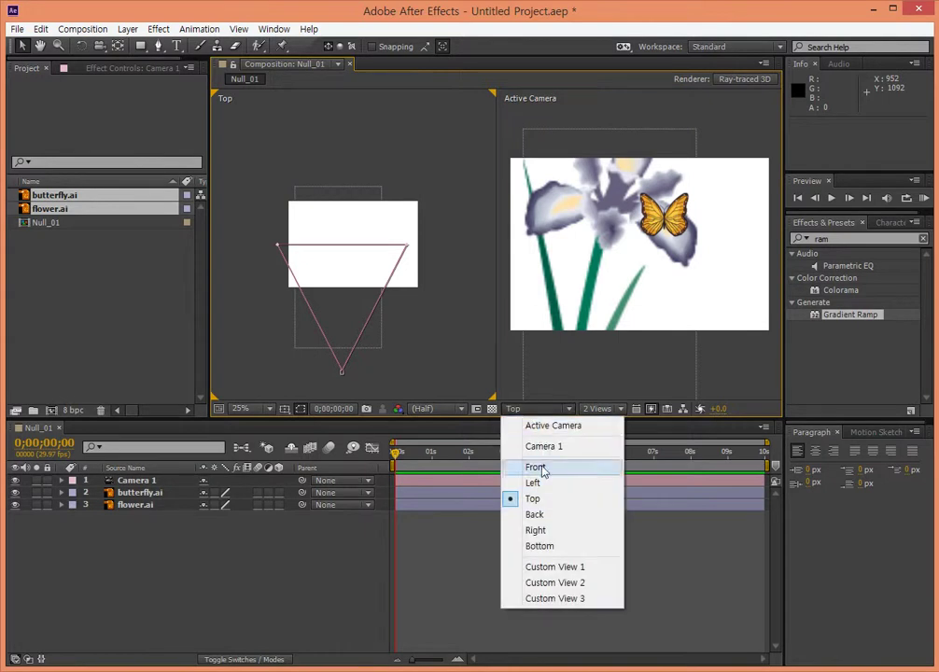
left_click(537, 465)
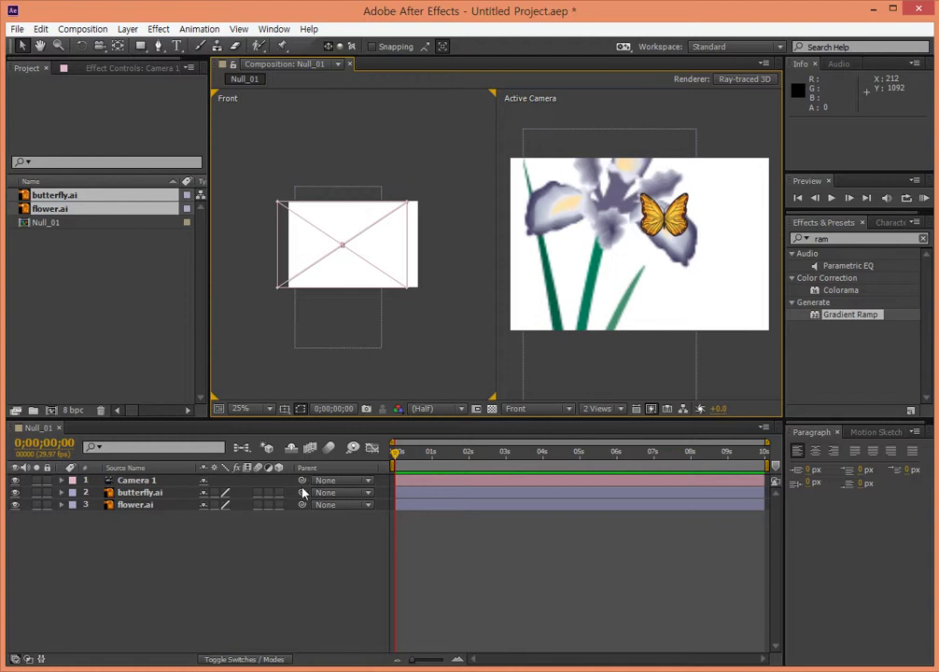
Make both artwork layers 3D and move Camera 1 to 200, 580, -700 framing the stems
left_click_drag(278, 492, 278, 505)
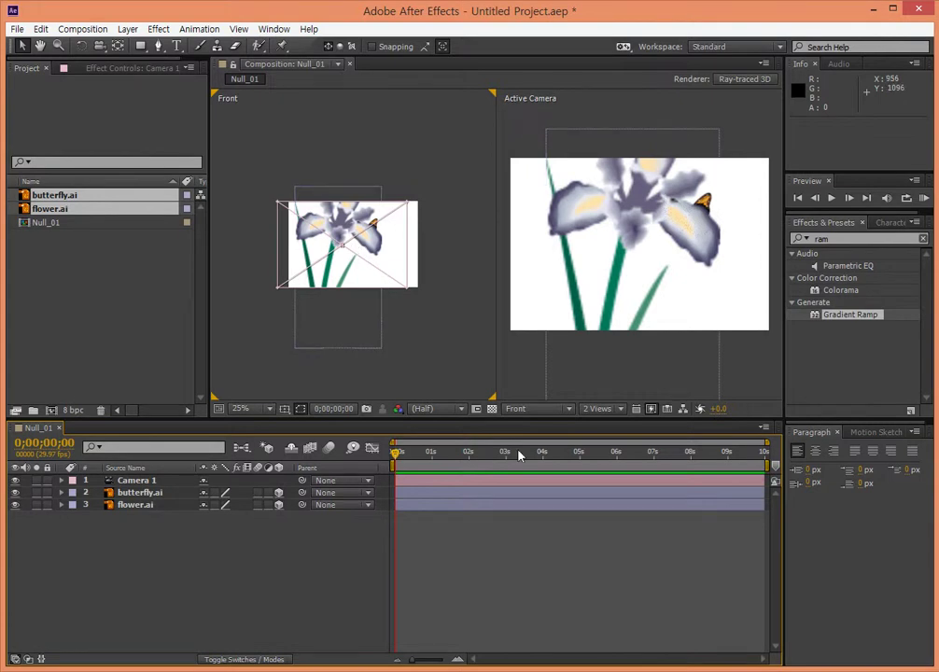
left_click(498, 480)
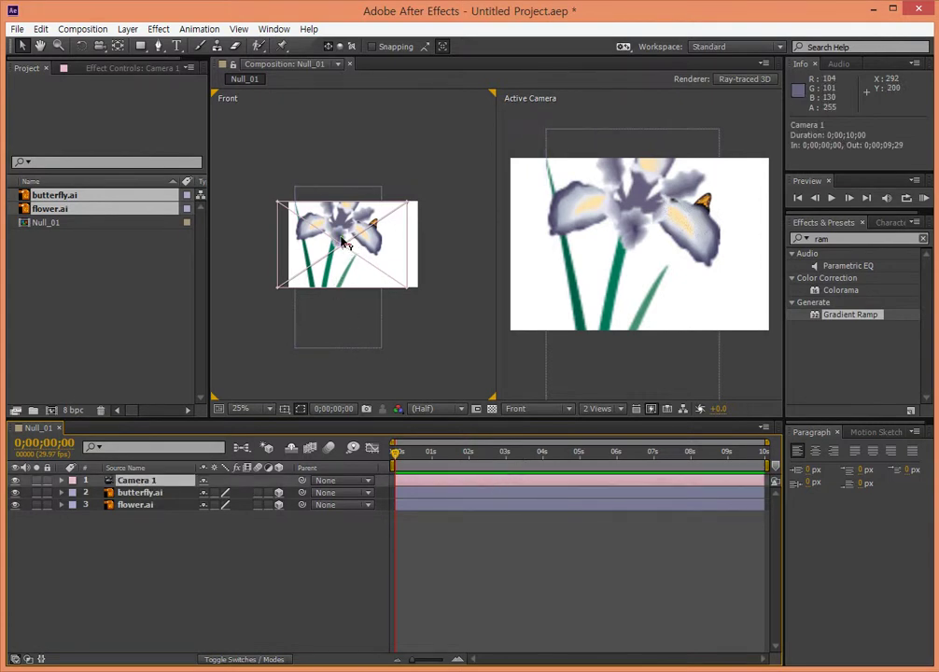
mouse_move(344, 243)
left_mouse_down()
mouse_move(333, 317)
mouse_move(344, 306)
left_mouse_up()
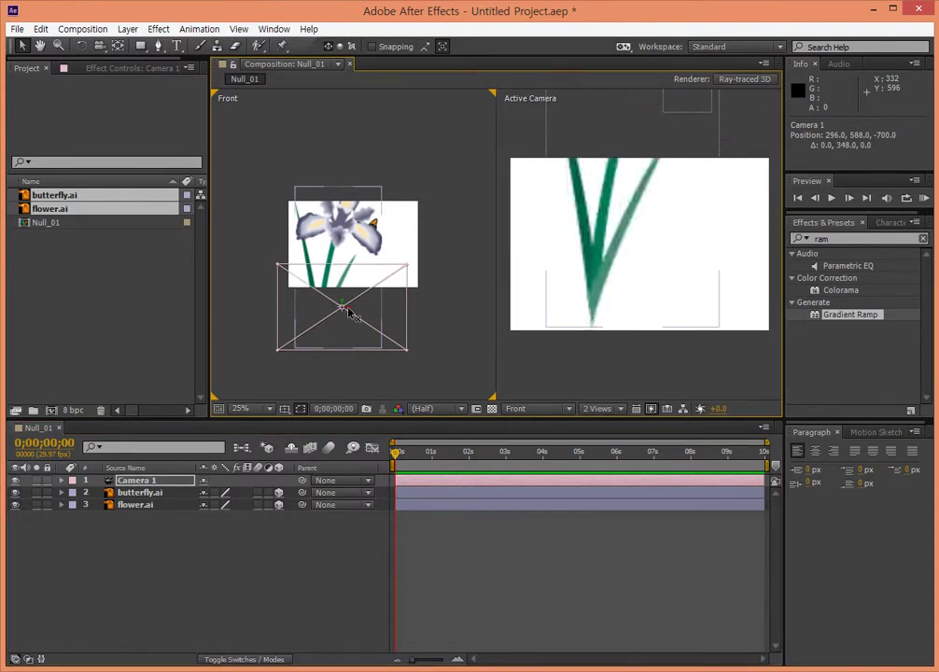
left_click_drag(349, 313, 330, 314)
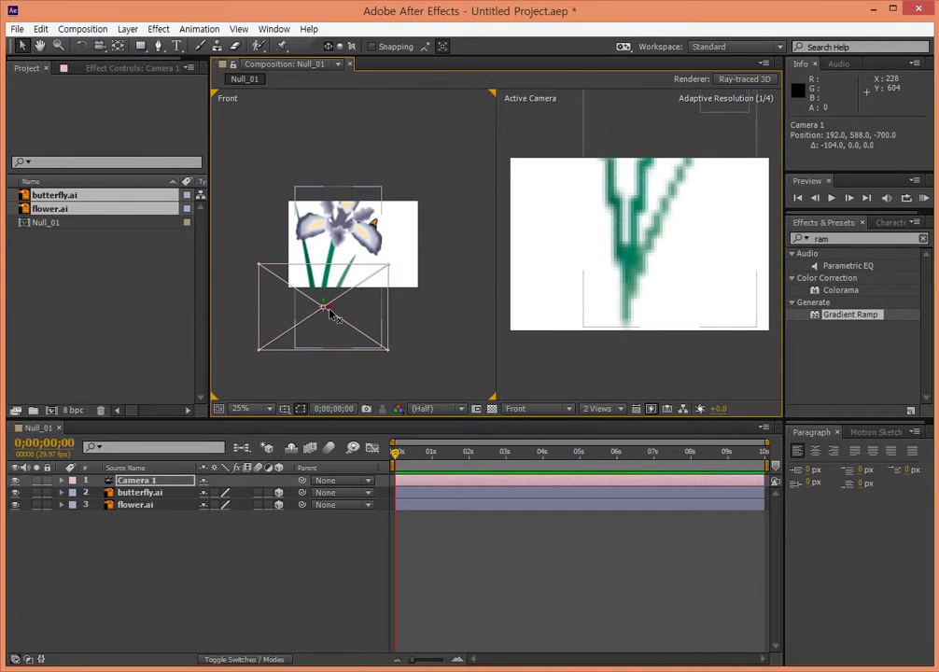
left_click_drag(331, 314, 327, 305)
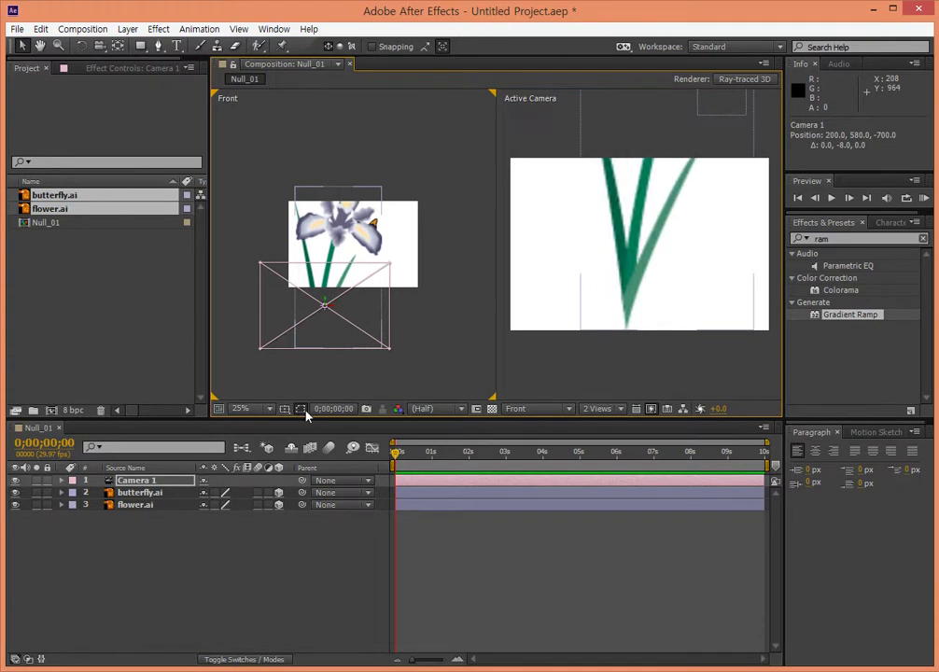
left_click(161, 533)
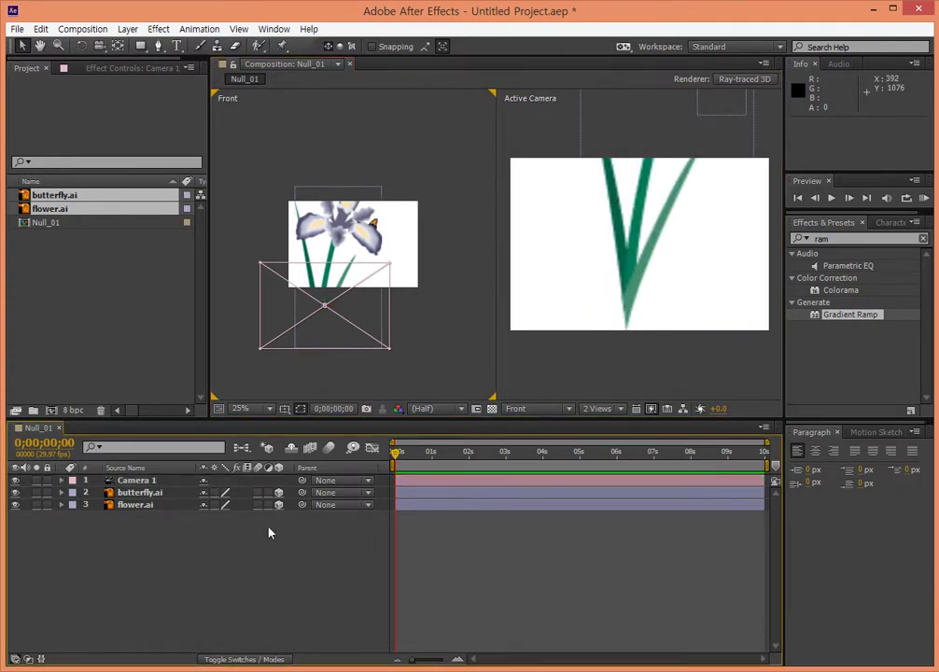
Try adding a null object layer from the timeline, then undo it
left_click(161, 480)
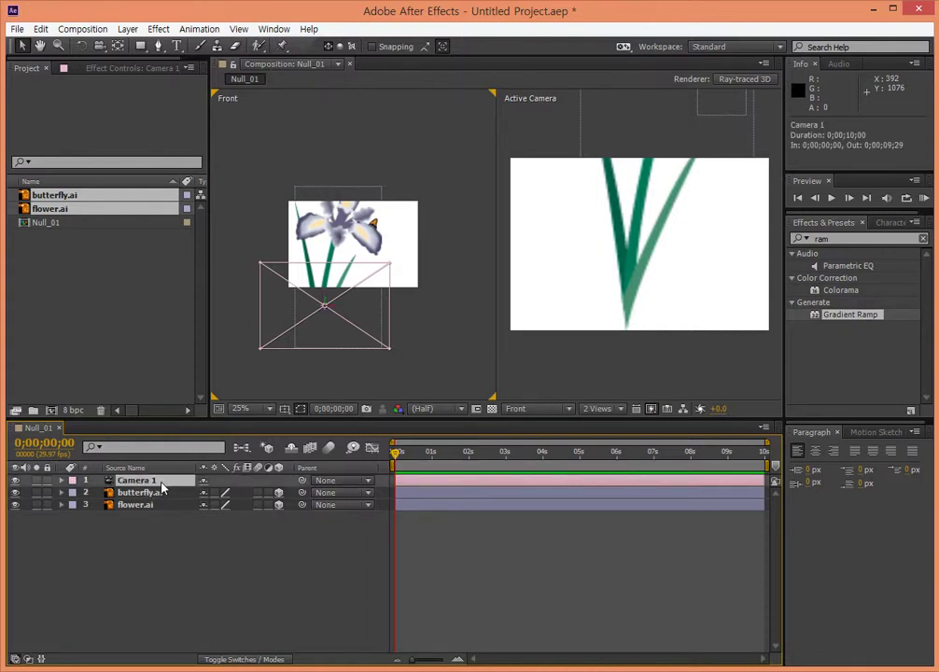
right_click(266, 568)
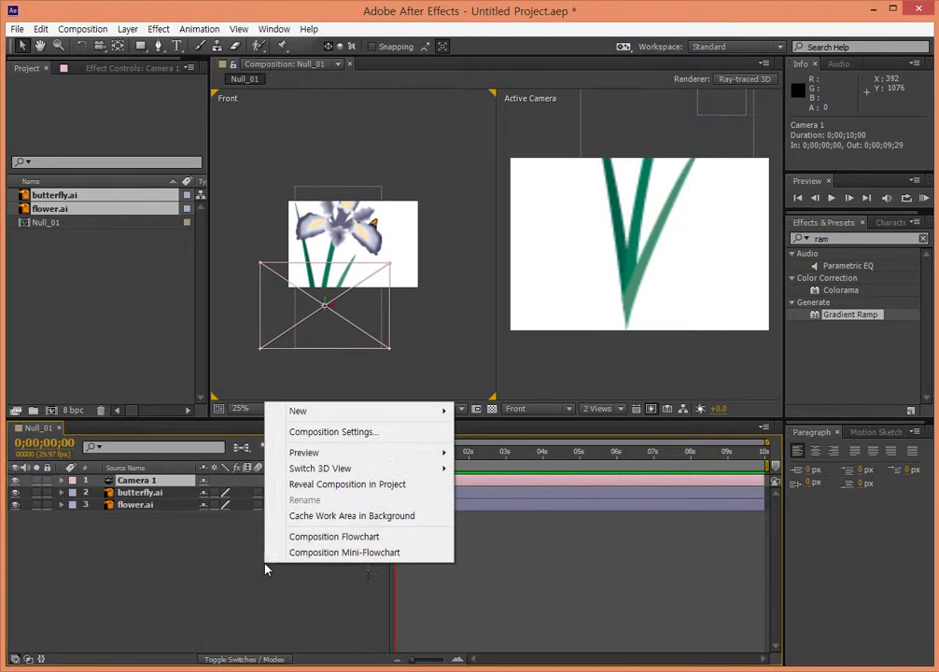
left_click(149, 496)
left_click(152, 497)
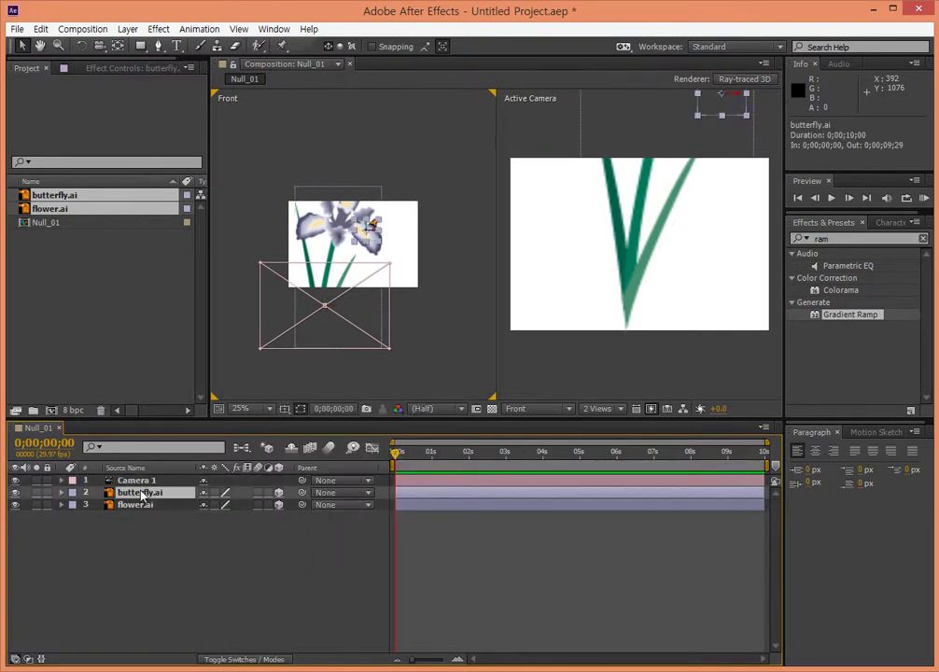
right_click(228, 565)
mouse_move(307, 572)
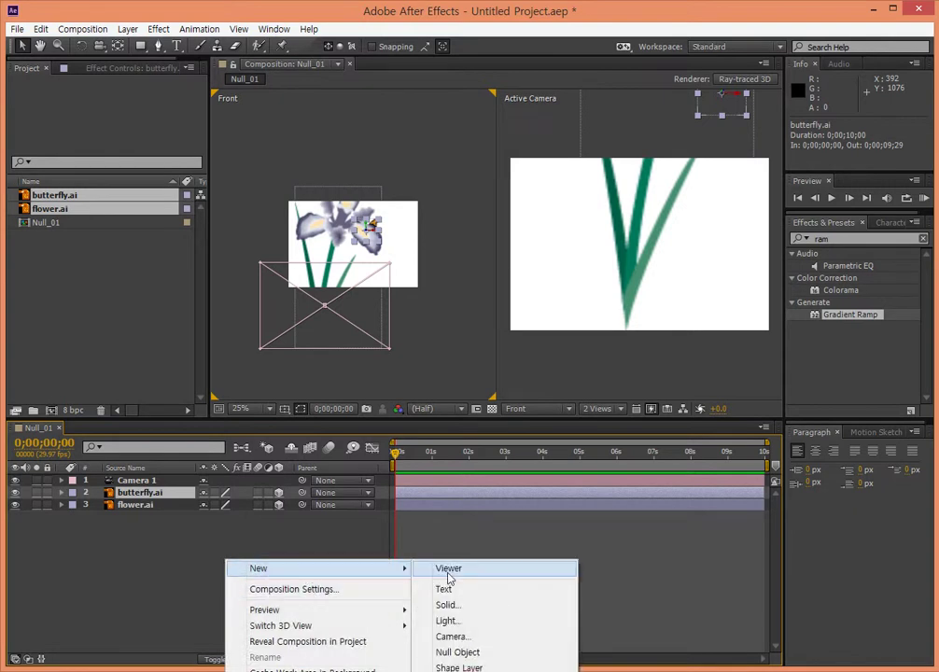
left_click(469, 652)
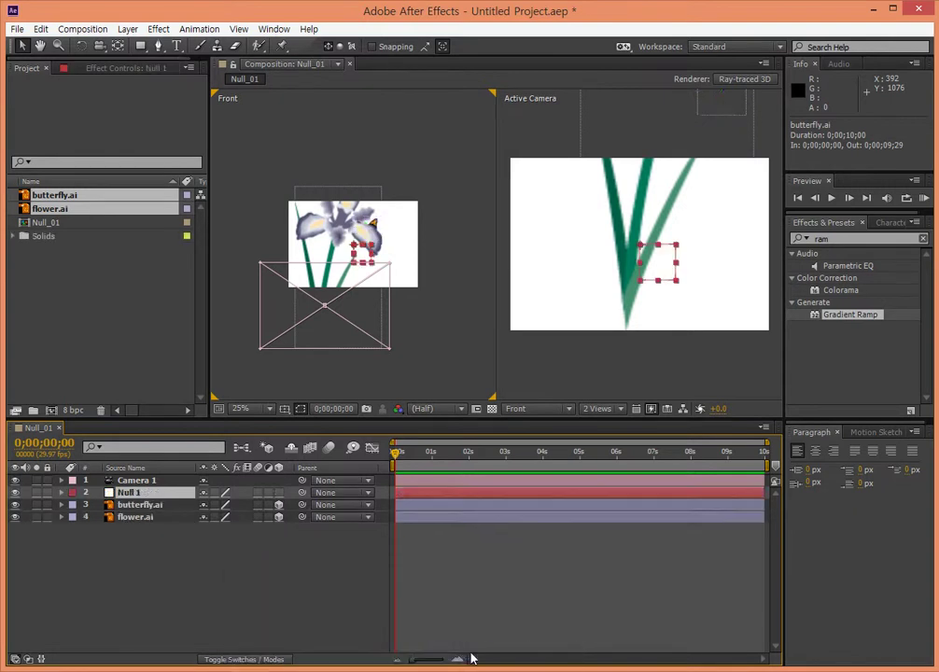
key("ctrl+z")
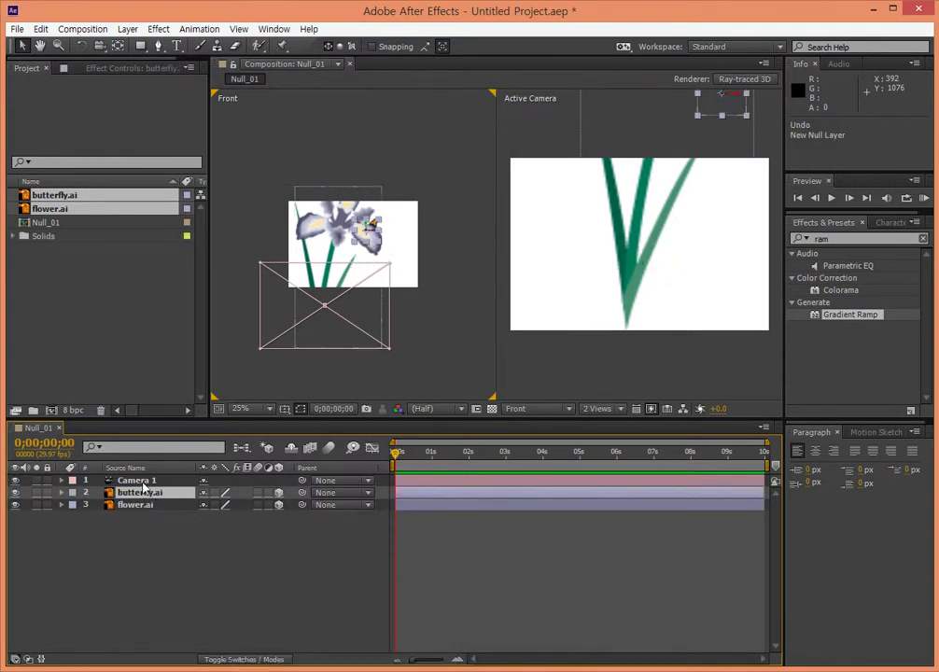
Add a Null Object layer, Null 1, at the top of the composition
left_click(145, 483)
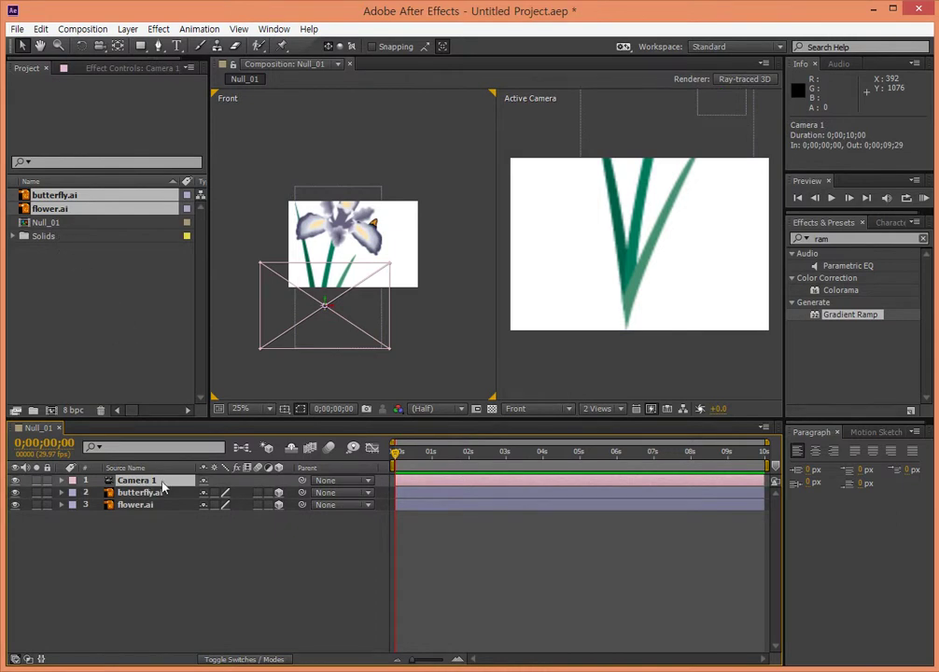
right_click(162, 483)
mouse_move(279, 574)
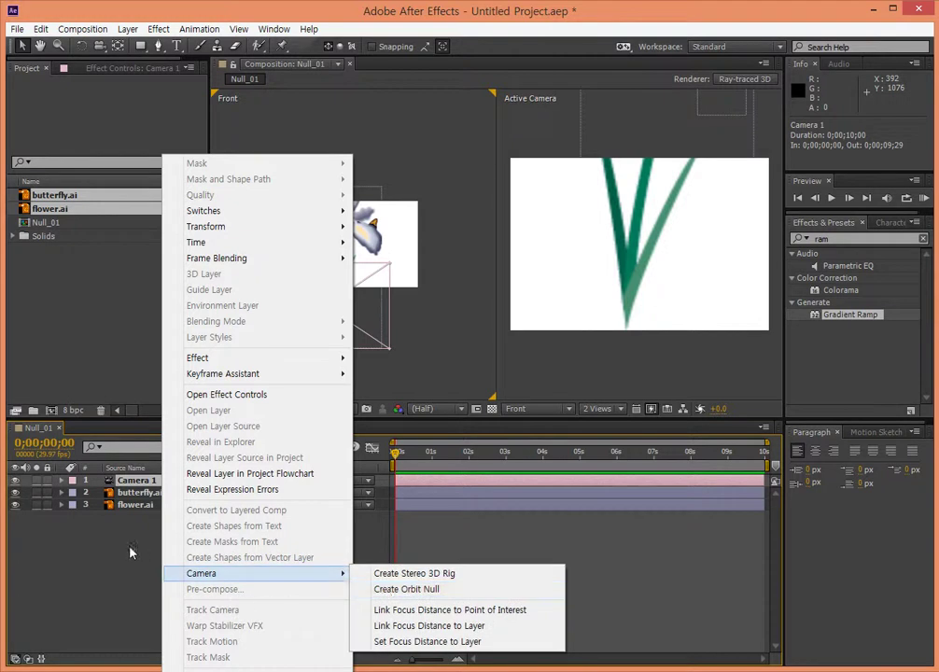
left_click(131, 553)
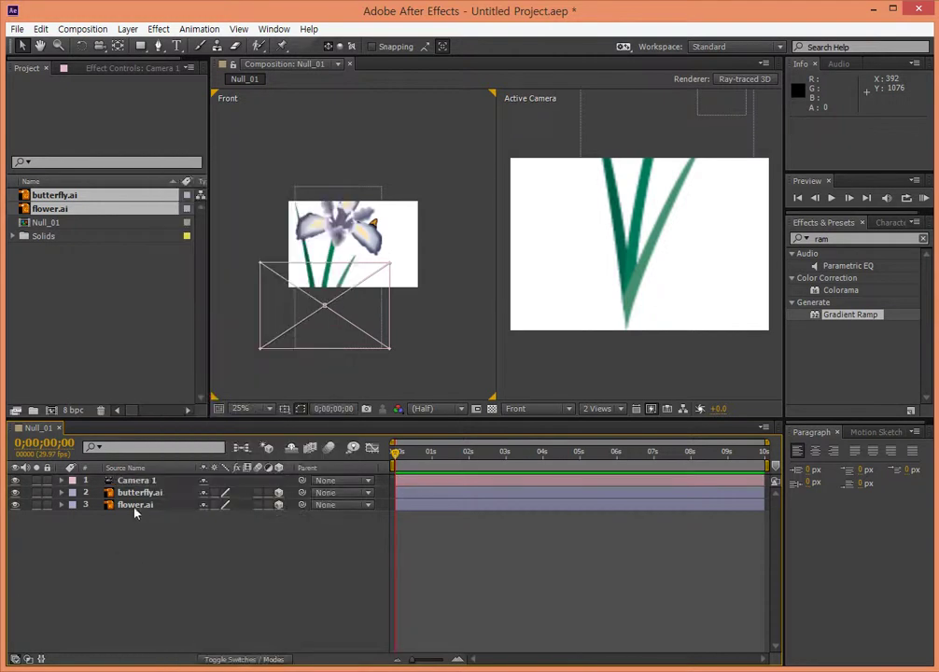
right_click(227, 571)
mouse_move(298, 427)
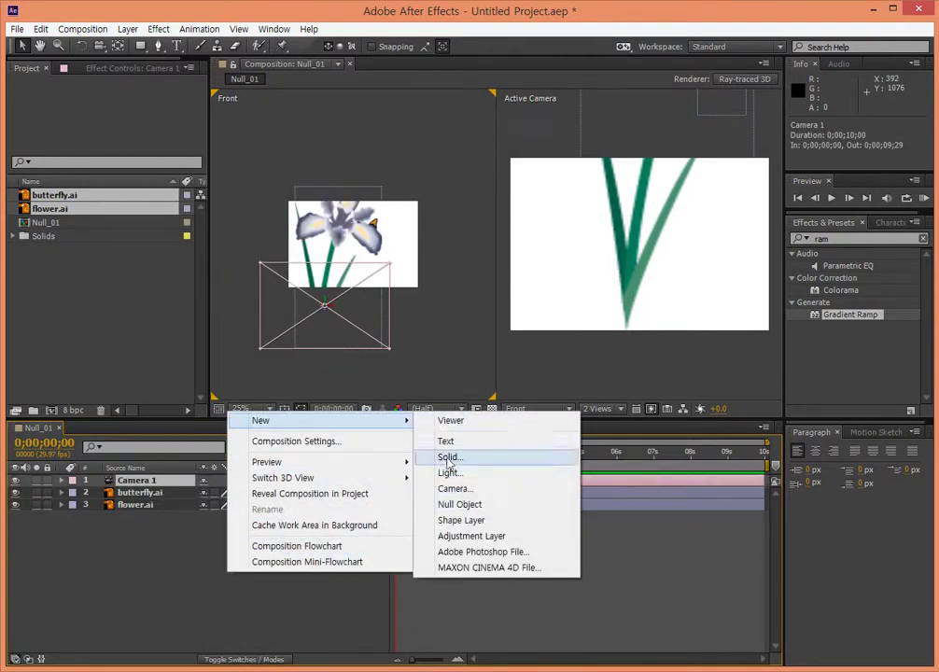
left_click(461, 504)
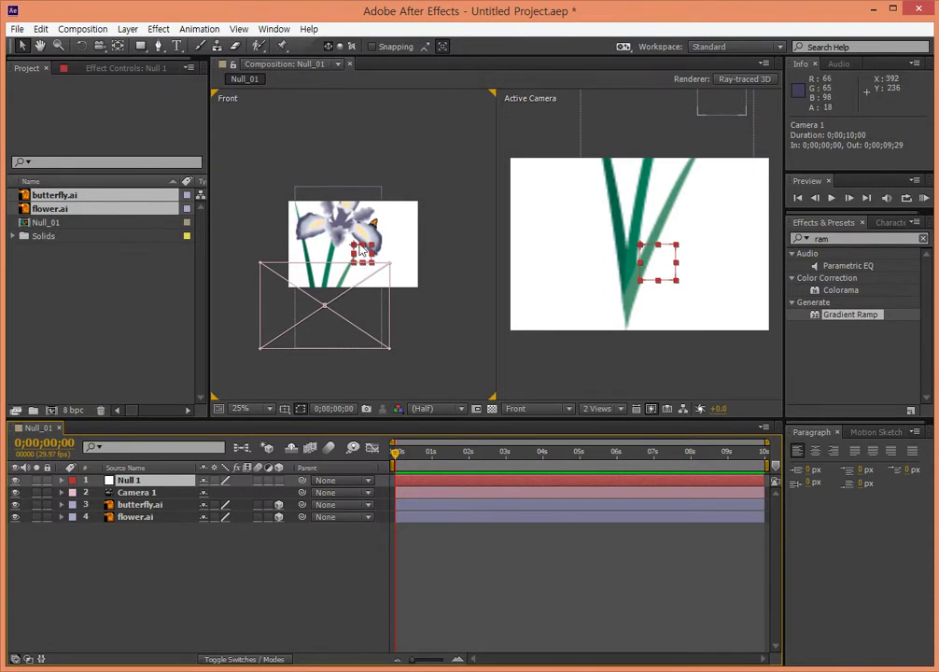
Lock the flower.ai and butterfly.ai layers
left_click(423, 320)
left_click(373, 271)
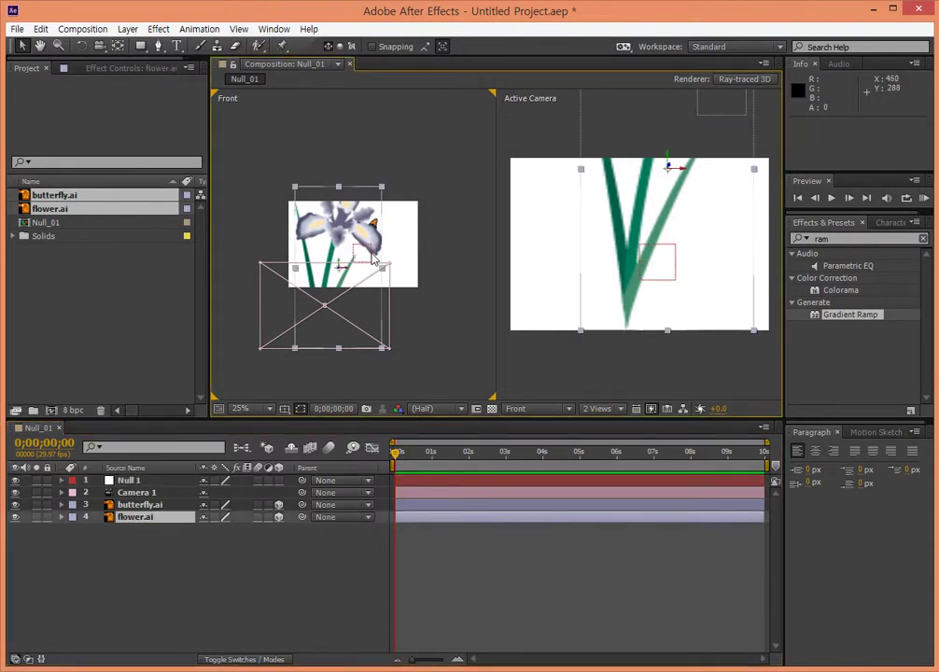
left_click(46, 517)
left_click(46, 505)
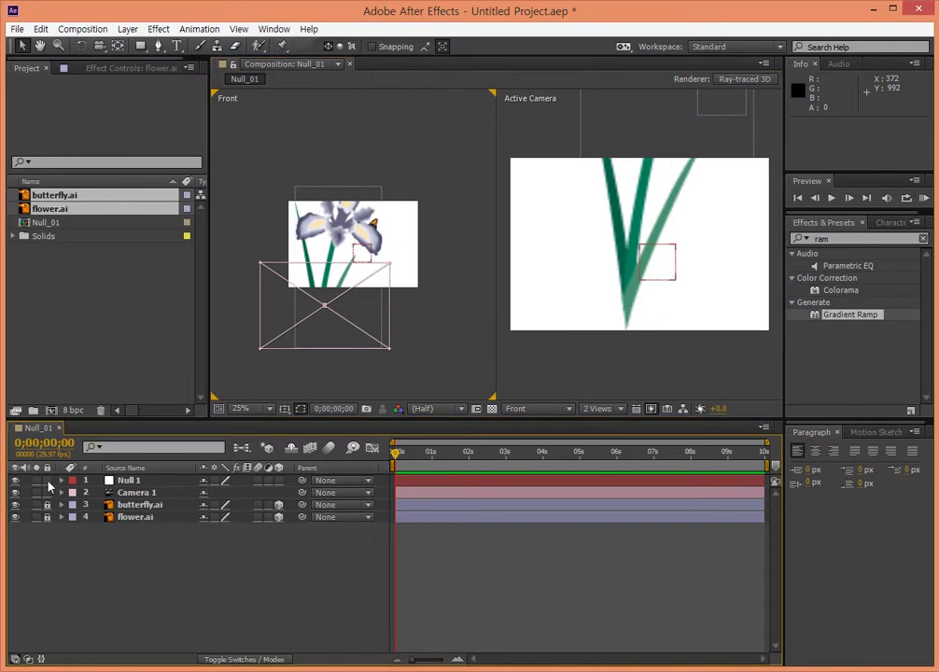
Zoom the Front view to 50% and shift Null 1's anchor point with the Pan Behind tool
left_click(142, 482)
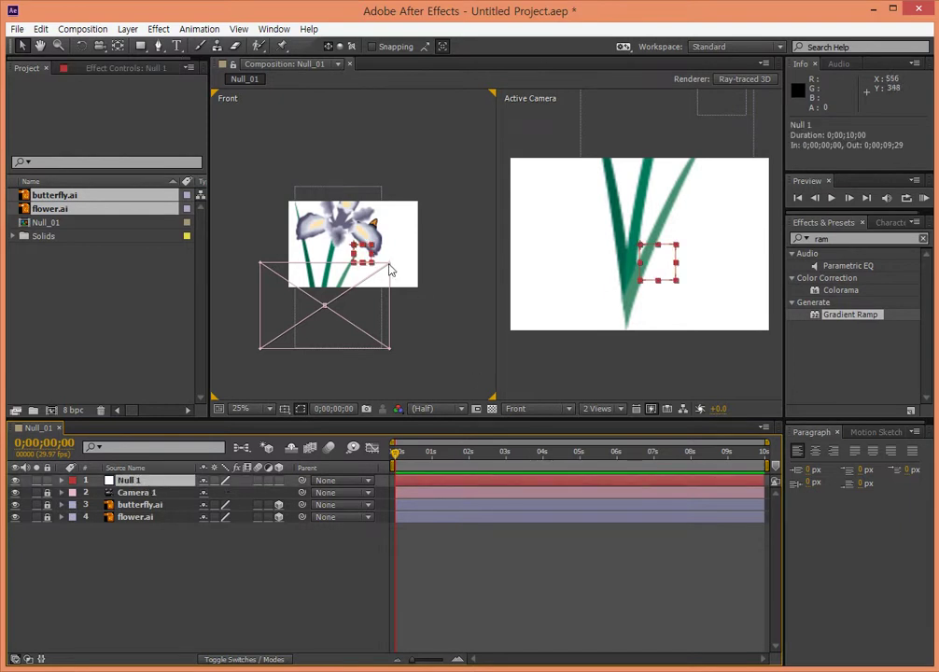
key("period")
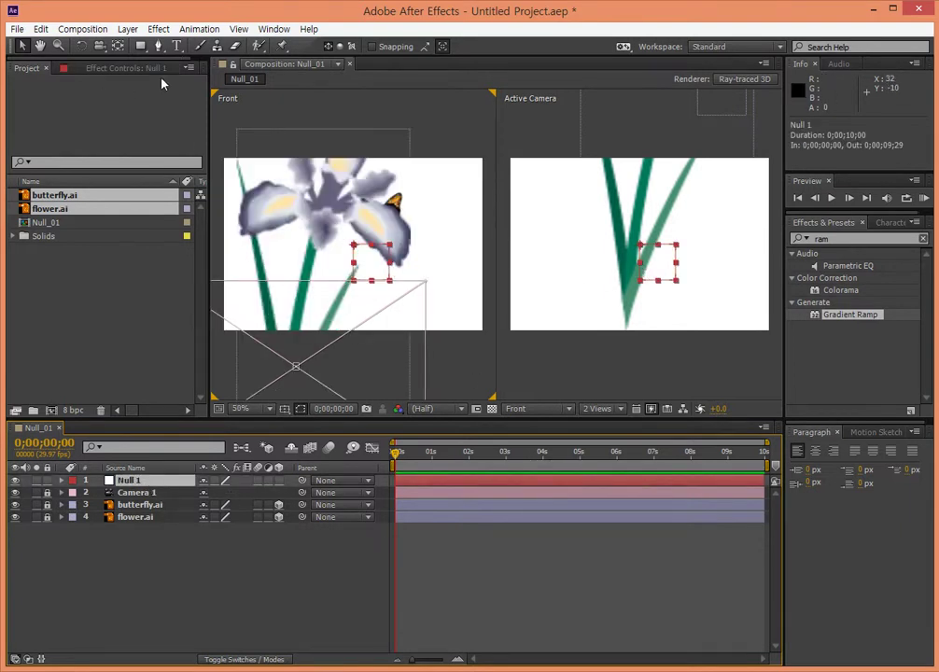
left_click(117, 46)
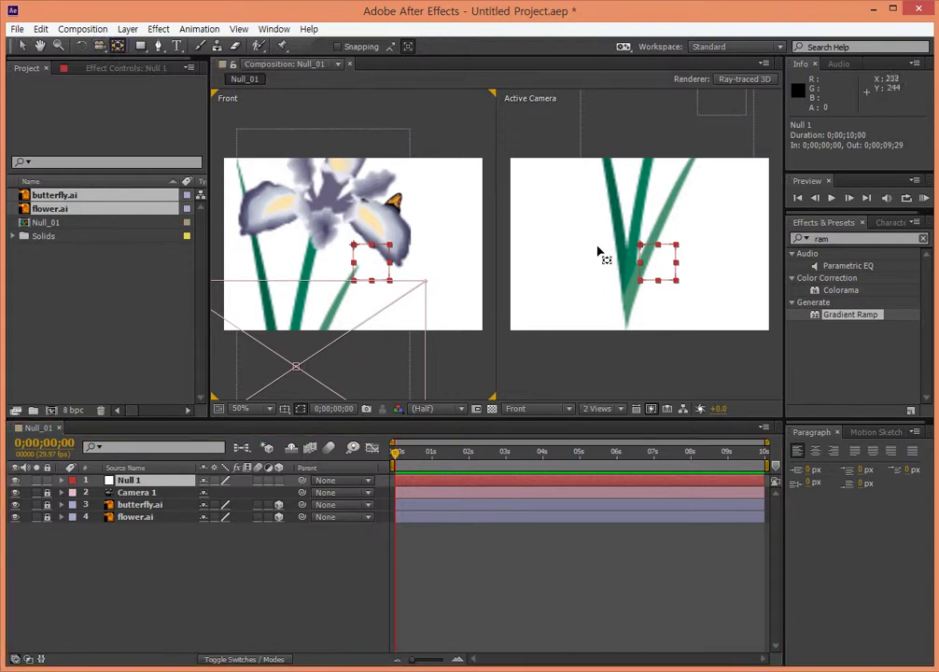
mouse_move(641, 248)
left_mouse_down()
mouse_move(668, 269)
mouse_move(657, 267)
left_mouse_up()
left_click(21, 51)
Move Null 1 to the stem base at position 328.0, 414.0
left_click(512, 289)
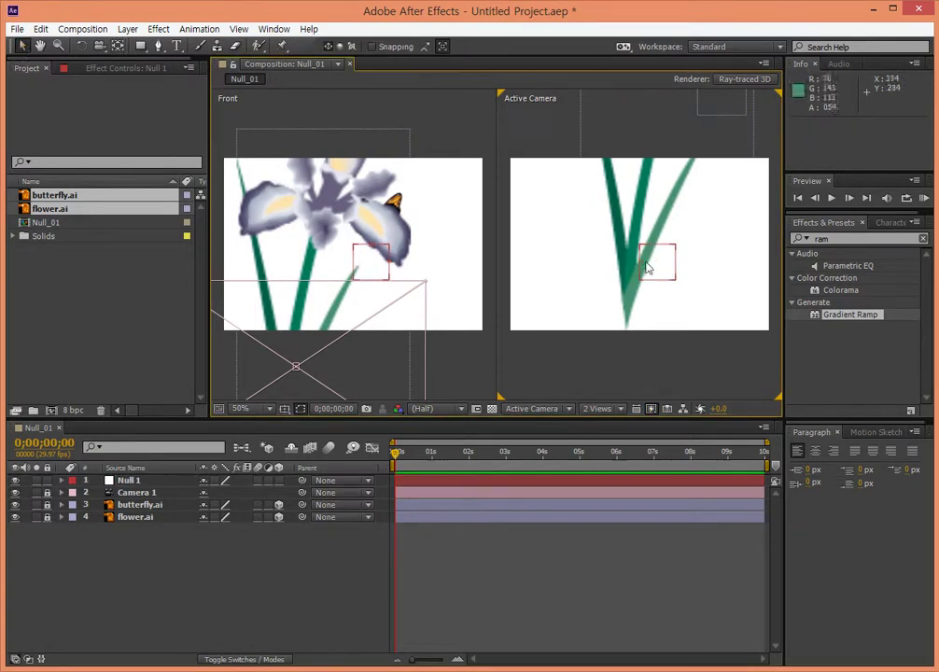
left_click(504, 482)
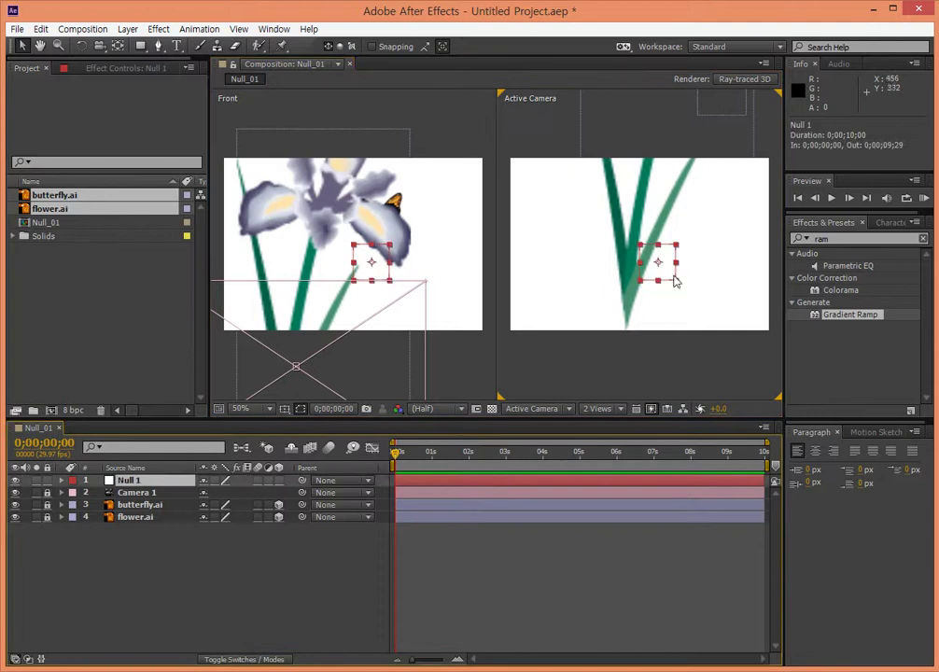
left_click_drag(670, 266, 640, 314)
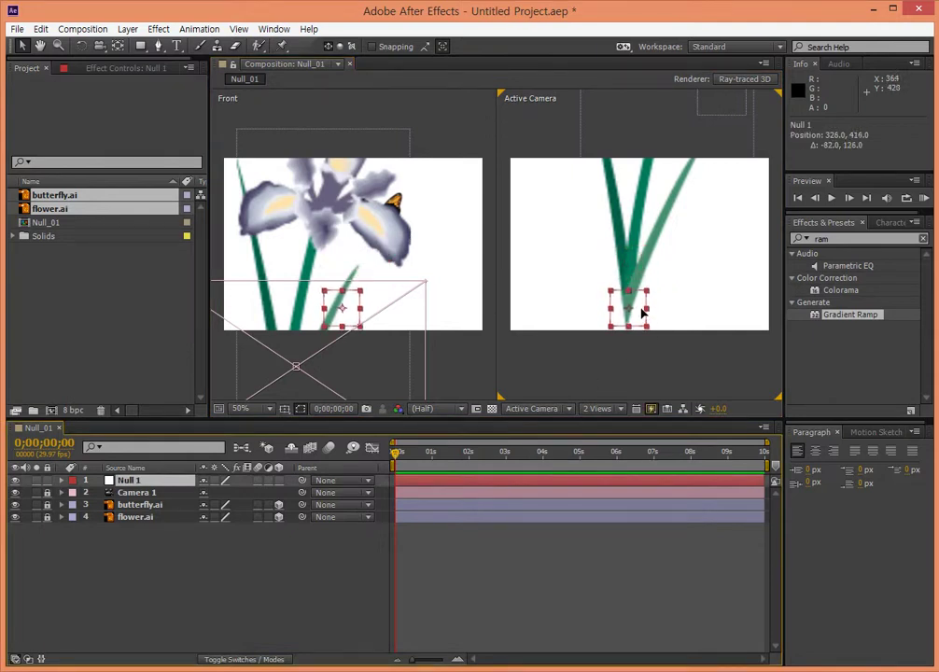
left_click_drag(640, 314, 643, 314)
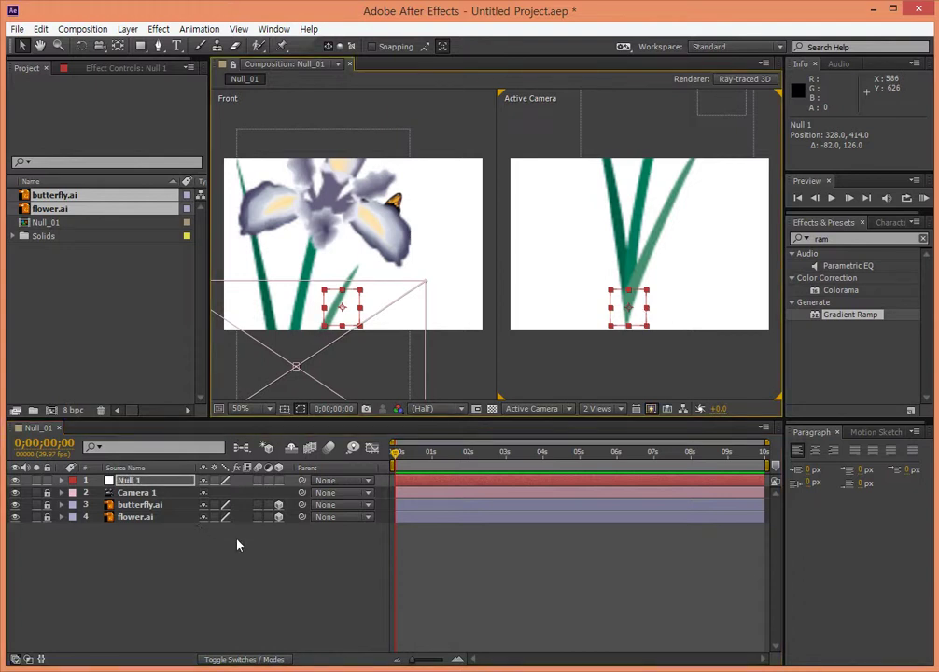
left_click(204, 560)
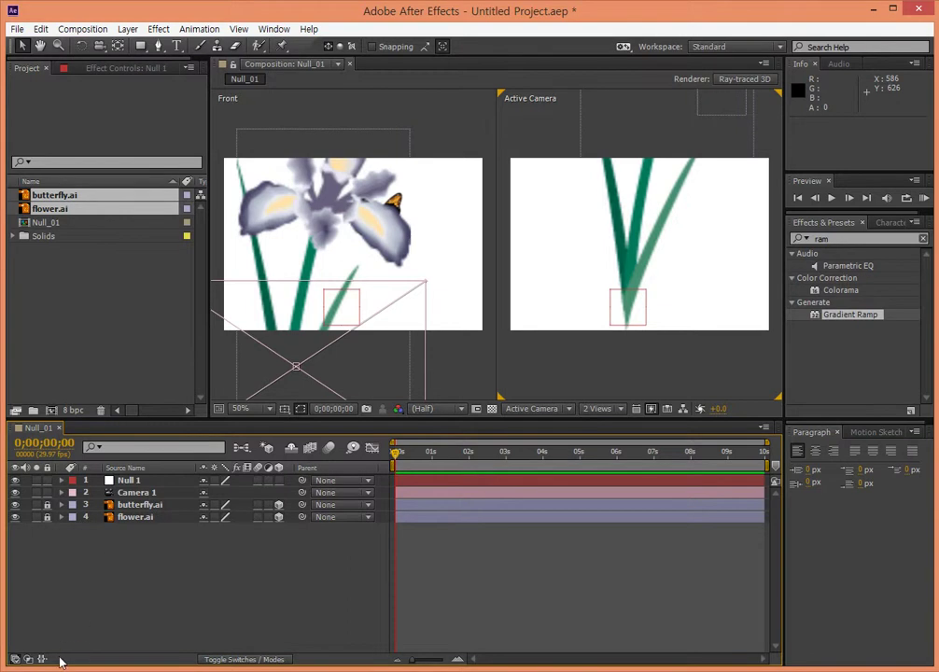
Toggle the timeline's Switches/Modes columns with F4 to reveal the Parent column
left_click(15, 659)
left_click(16, 660)
key("F4")
key("F4")
key("F4")
key("F4")
key("F4")
key("F4")
key("F4")
key("F4")
left_click(15, 659)
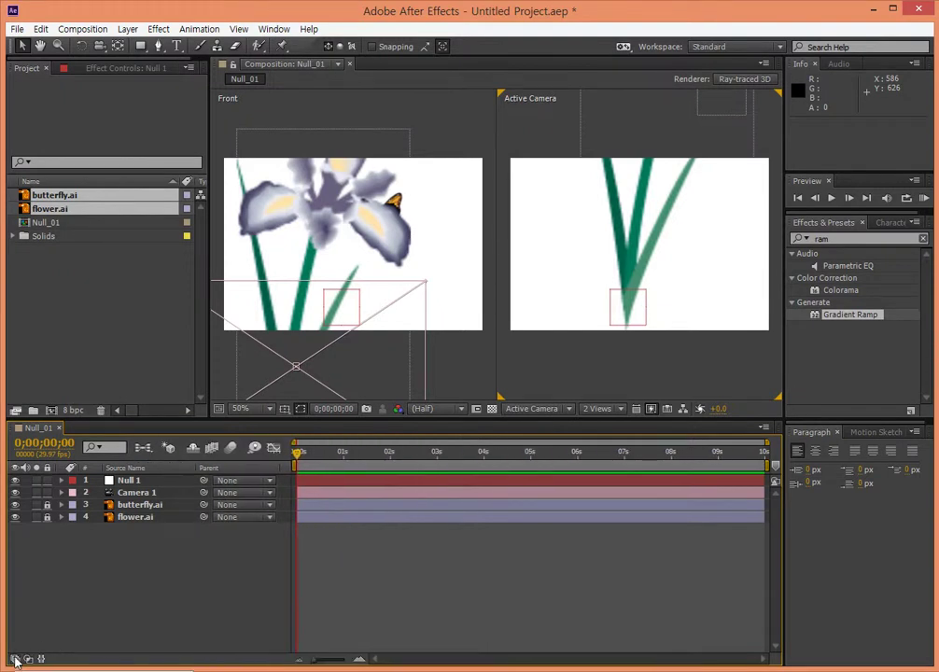
left_click(15, 659)
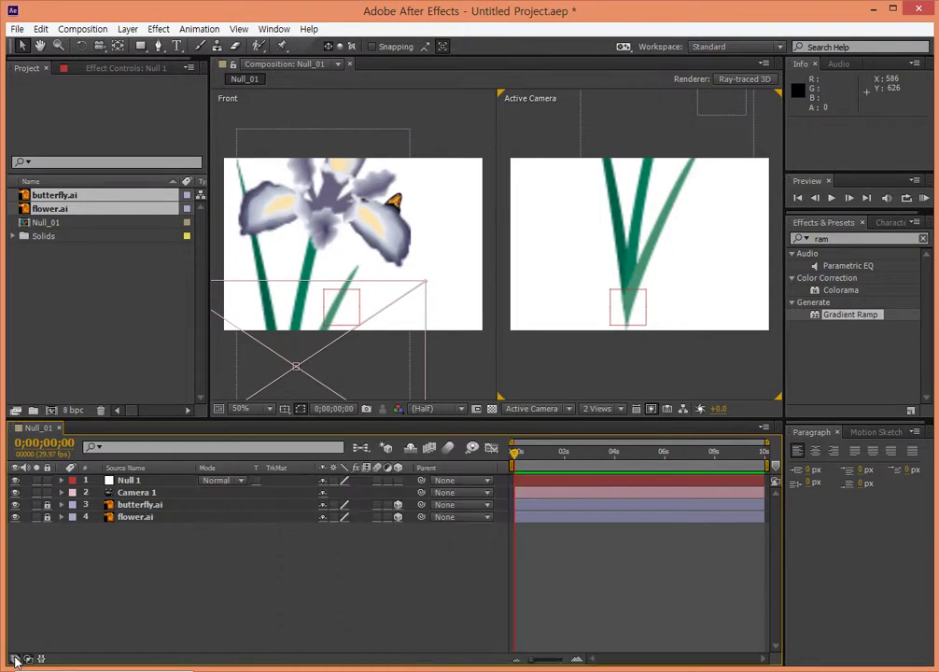
key("F4")
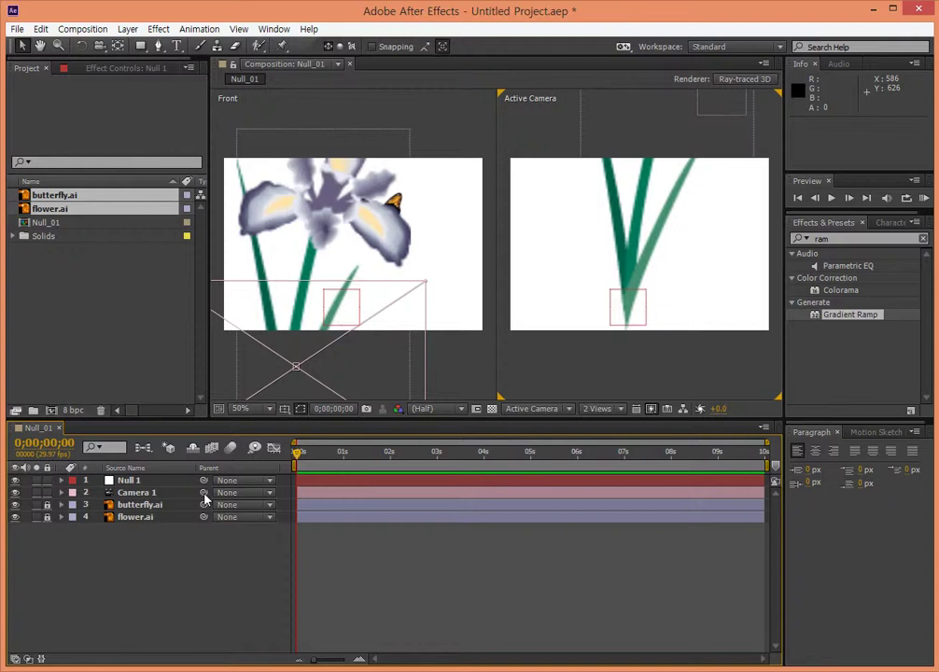
Pick-whip Camera 1's Parent to Null 1 so it reads 1. Null 1
left_click_drag(203, 492, 165, 483)
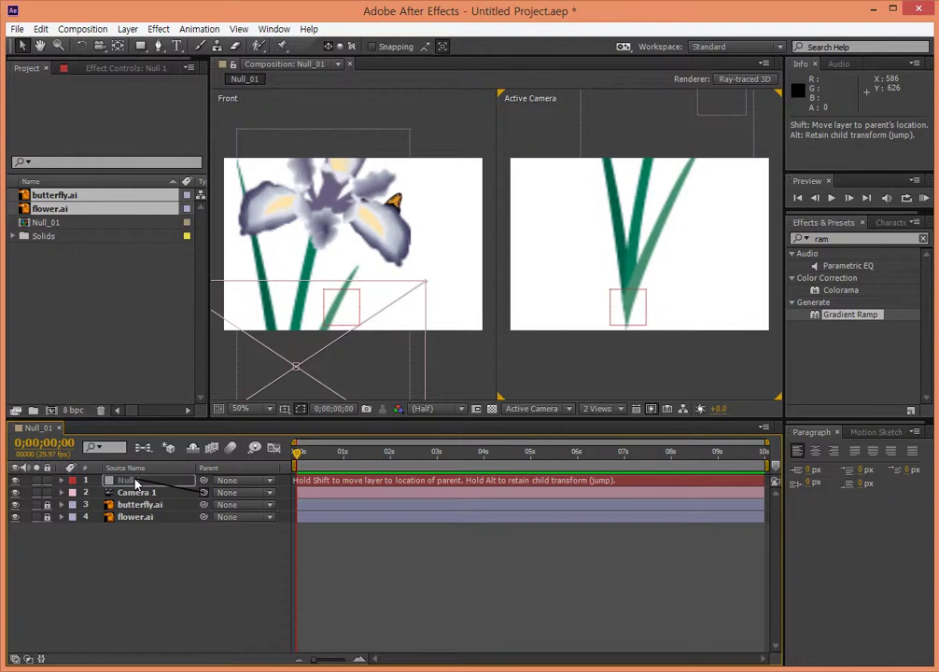
left_click_drag(134, 483, 119, 486)
left_click_drag(119, 486, 119, 485)
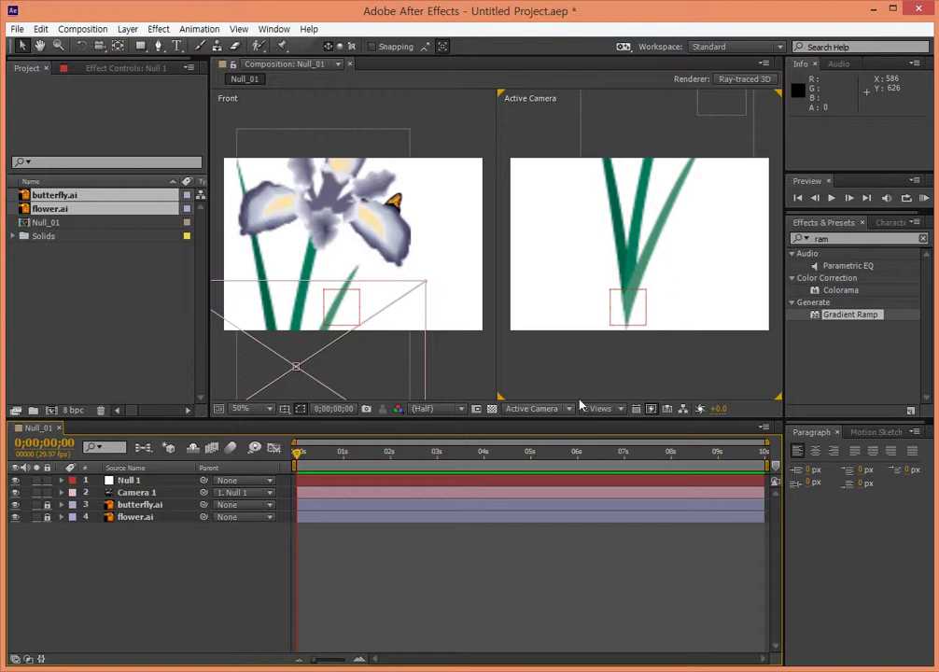
left_click(646, 328)
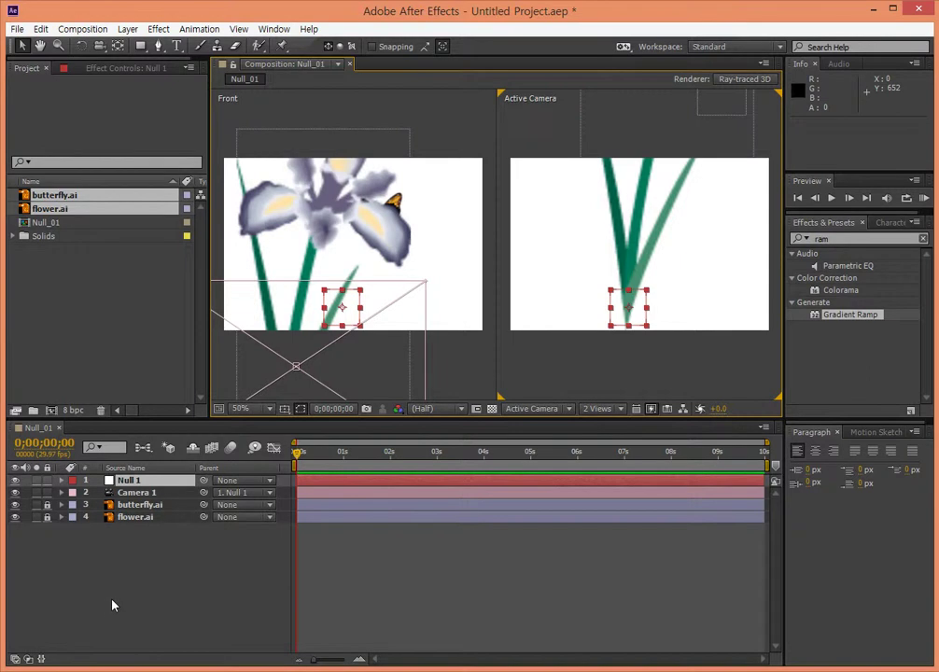
Make Null 1 a 3D layer and drag it, carrying the camera along
key("F4")
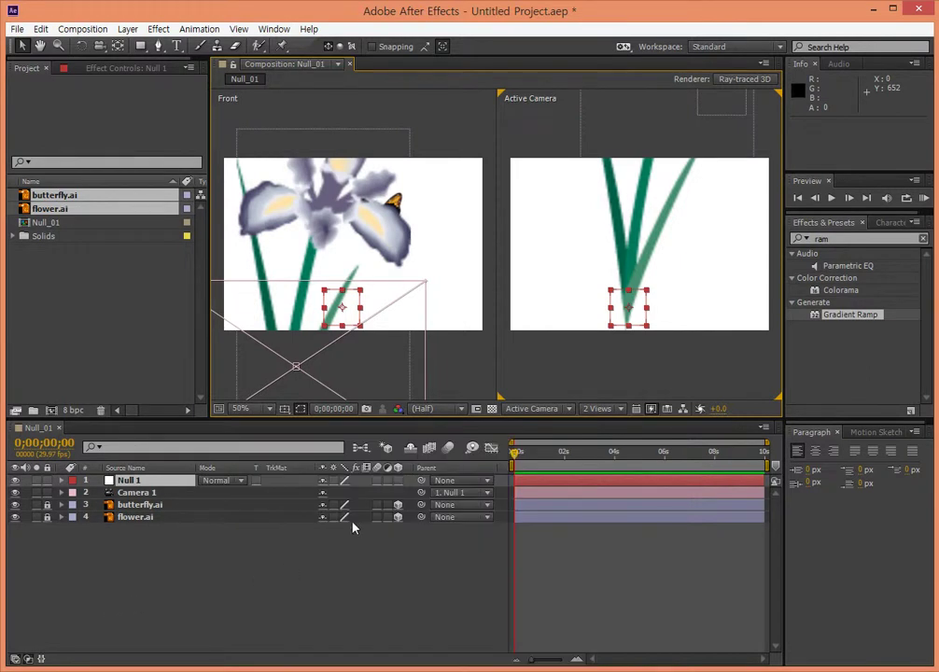
left_click(398, 480)
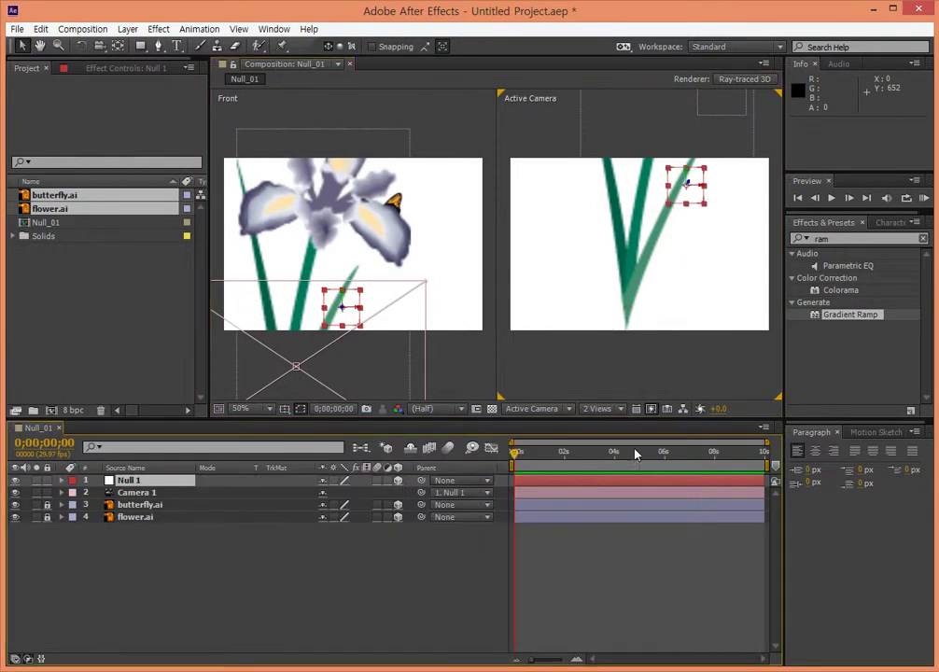
mouse_move(687, 173)
left_mouse_down()
mouse_move(682, 245)
mouse_move(679, 159)
mouse_move(657, 204)
left_mouse_up()
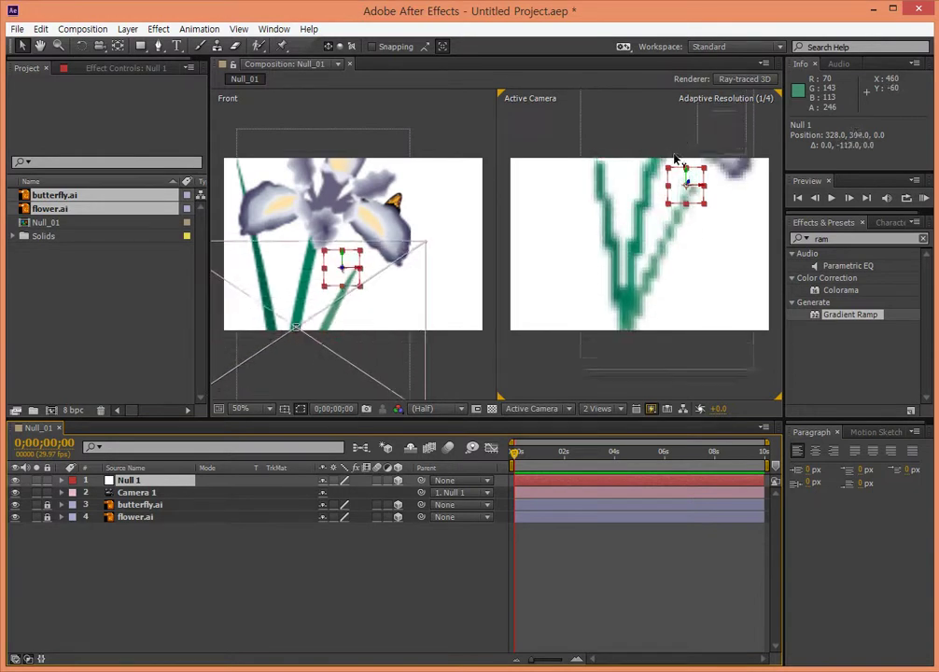
Set the right view to Camera 1 and move Null 1 to 196.0, 368.0
left_click(568, 409)
left_click(558, 447)
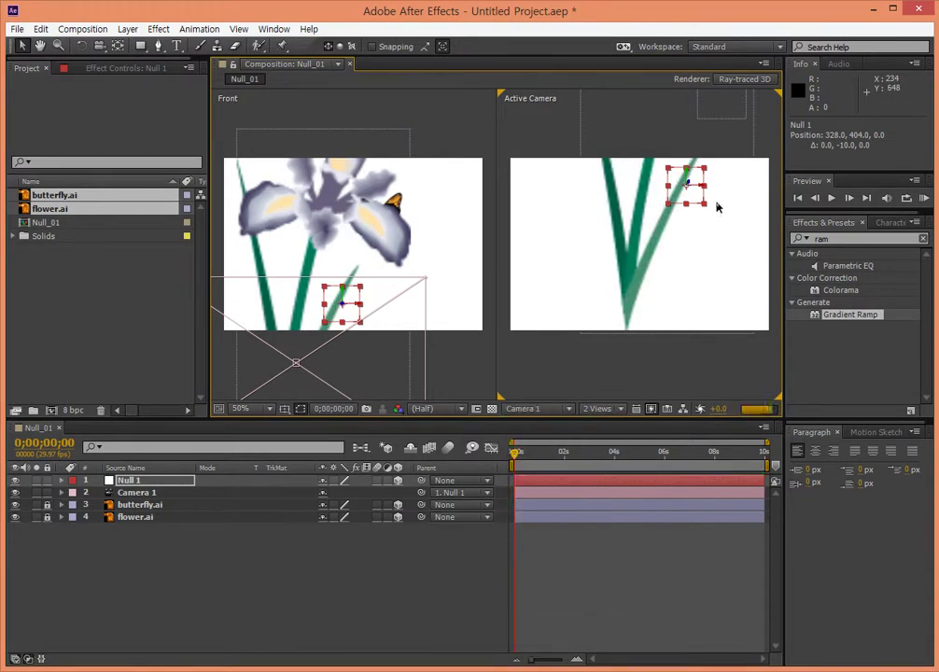
mouse_move(688, 180)
left_mouse_down()
mouse_move(681, 168)
mouse_move(683, 185)
left_mouse_up()
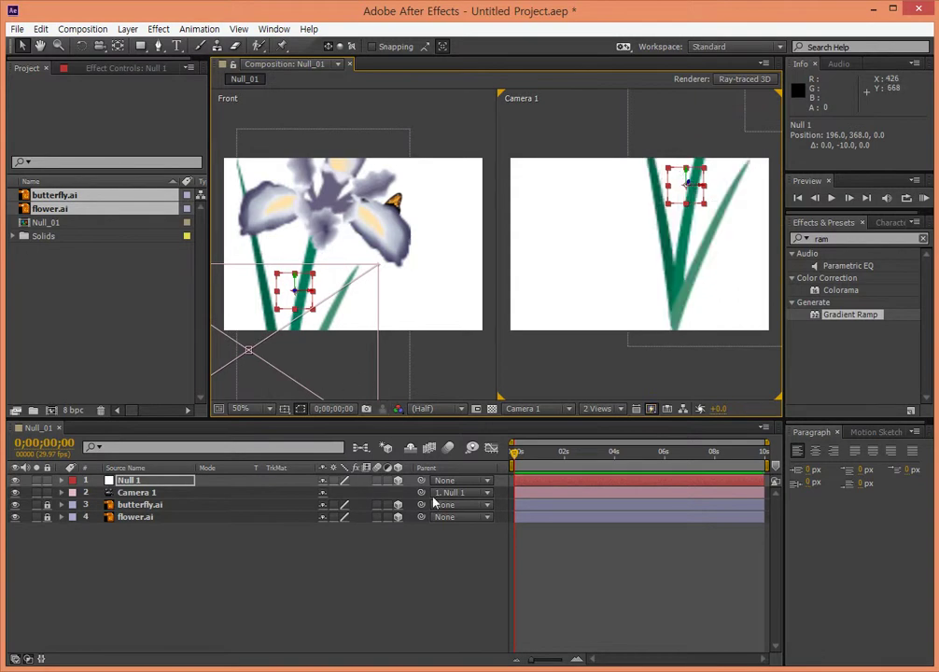
Unparent Camera 1 from Null 1, then move the null down and left onto the flower stem
left_click(487, 493)
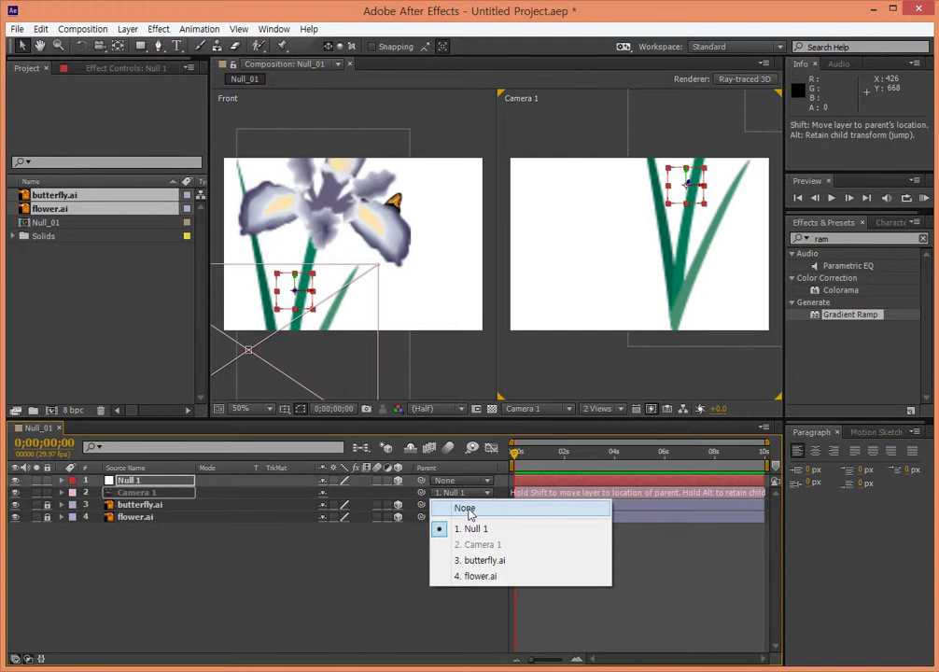
left_click(469, 513)
left_click(351, 608)
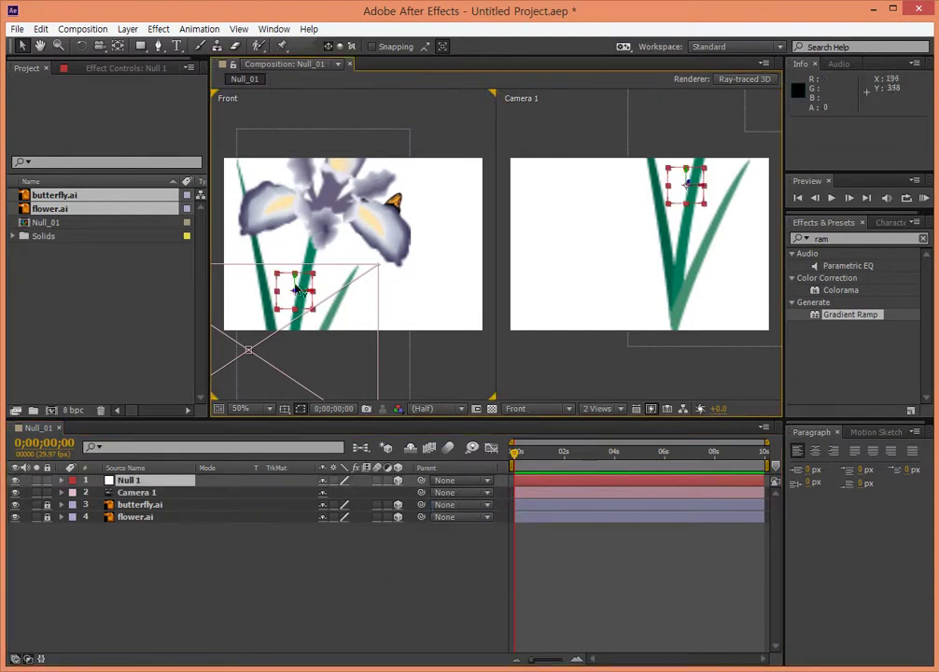
left_click_drag(292, 282, 292, 354)
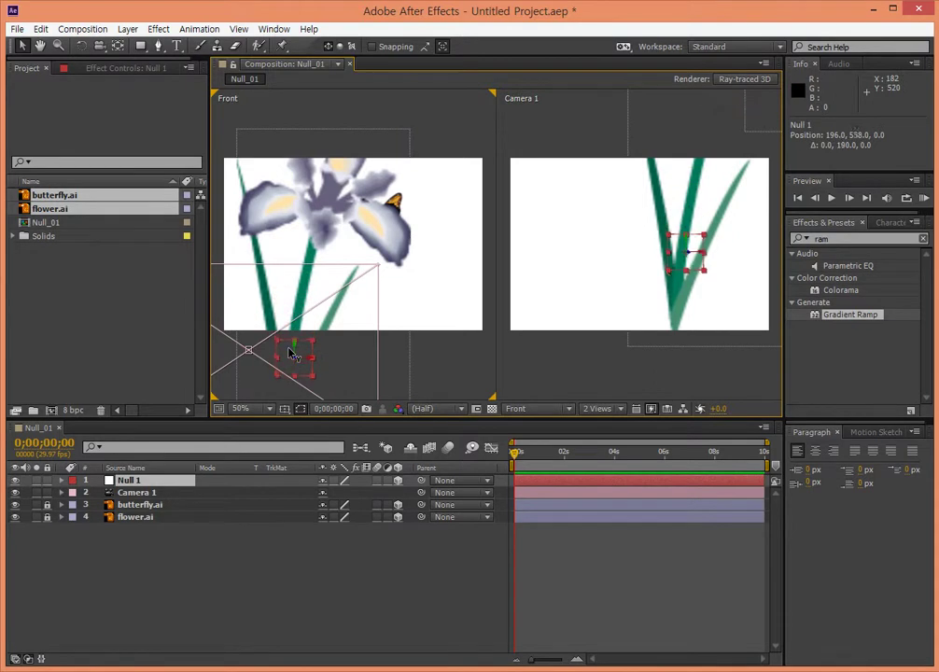
mouse_move(695, 265)
left_mouse_down()
mouse_move(680, 250)
mouse_move(642, 332)
left_mouse_up()
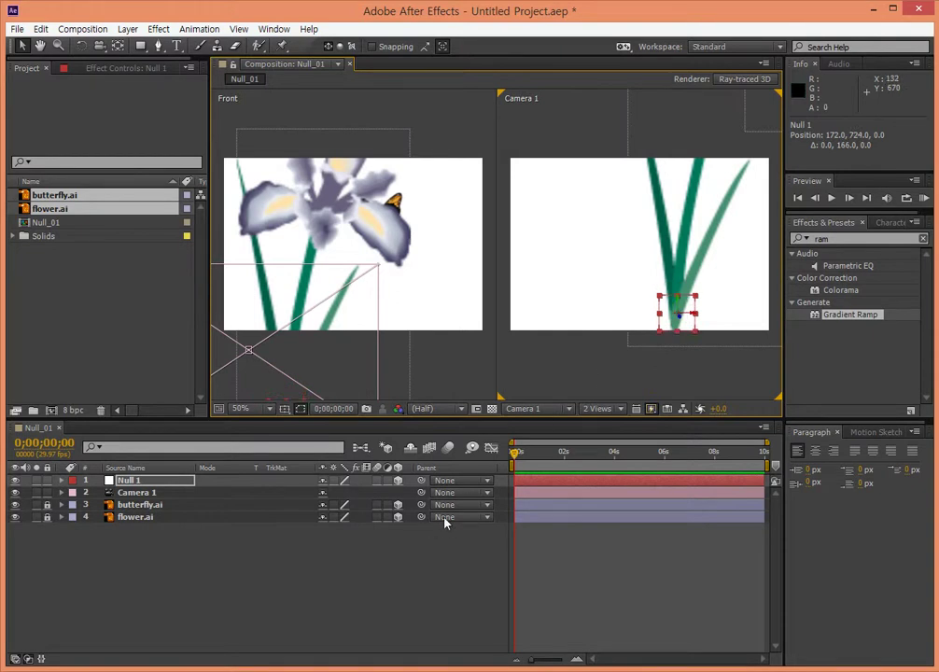
Parent Camera 1 to Null 1 and lower the null to the stem's base at 170, 672, 0
left_click(487, 494)
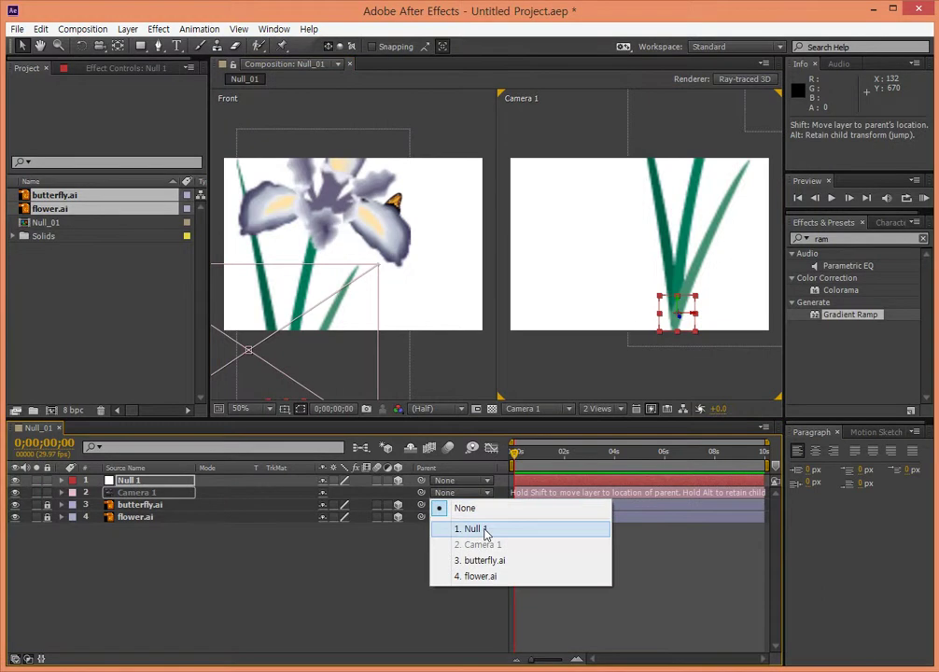
left_click(482, 531)
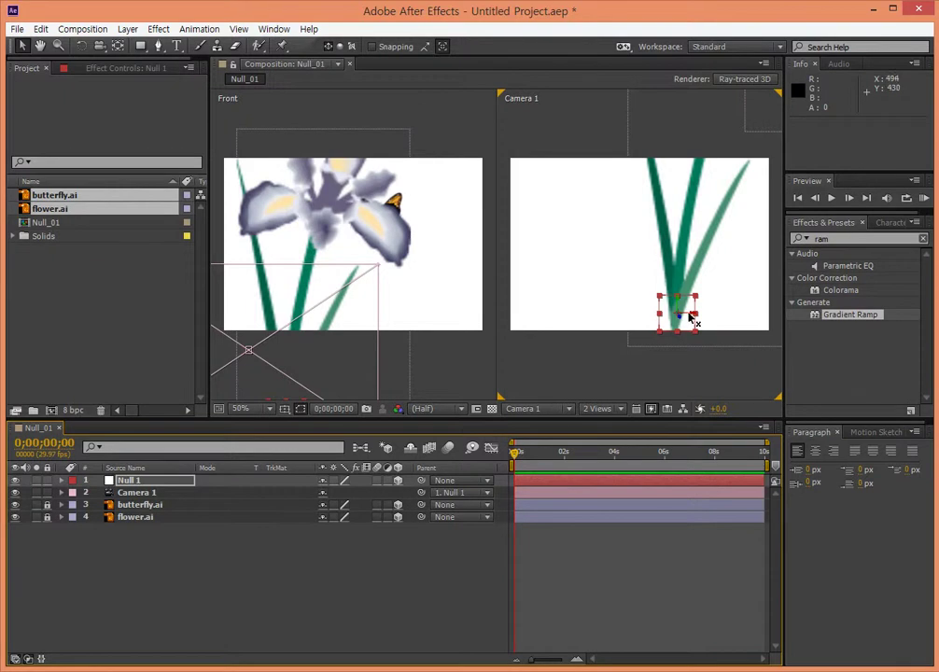
mouse_move(689, 319)
left_mouse_down()
mouse_move(676, 256)
mouse_move(682, 320)
left_mouse_up()
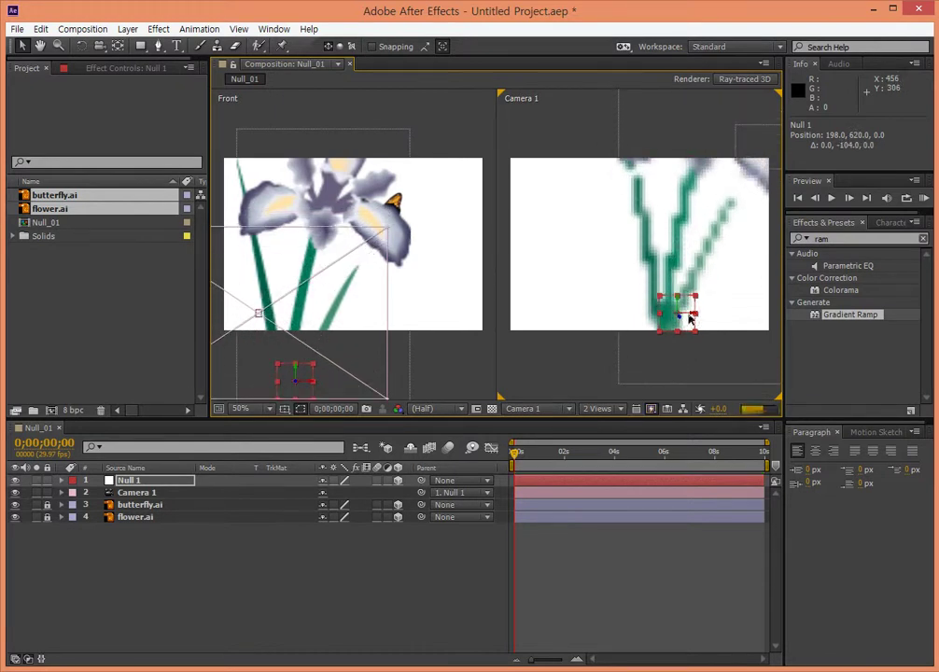
left_click_drag(681, 320, 680, 320)
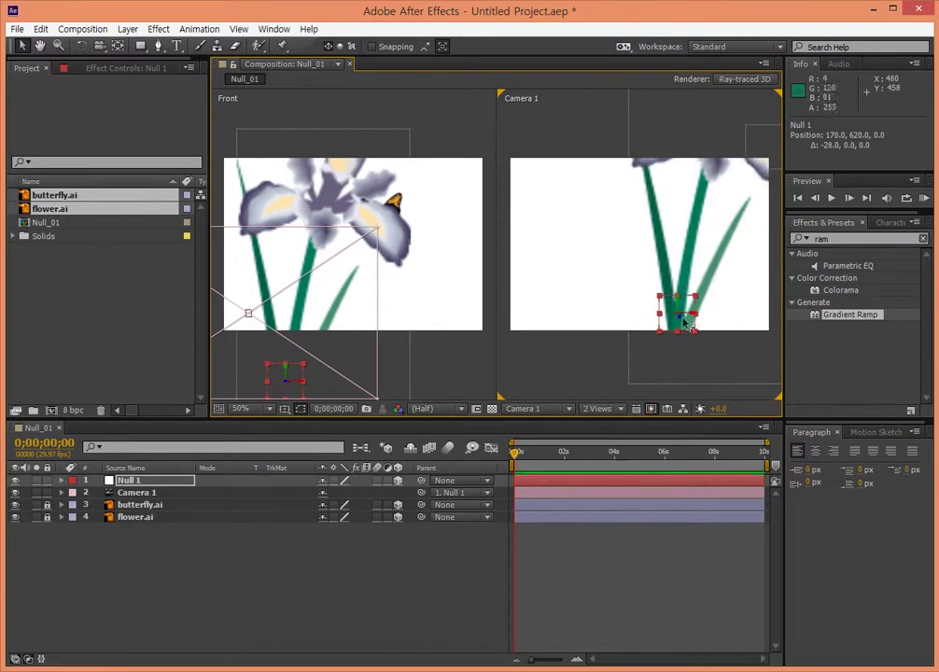
left_click_drag(685, 324, 676, 327)
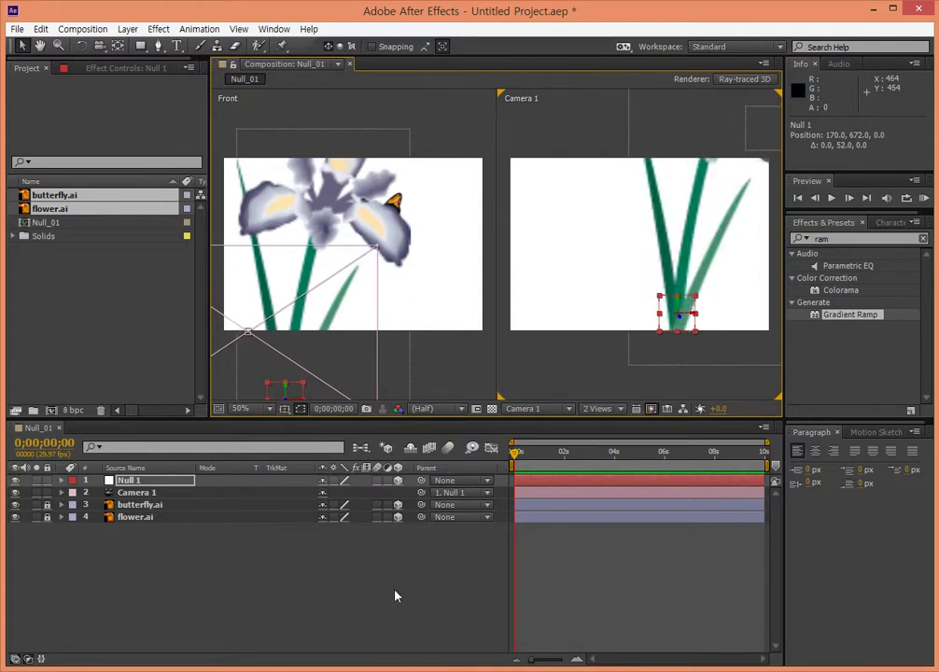
left_click(129, 481)
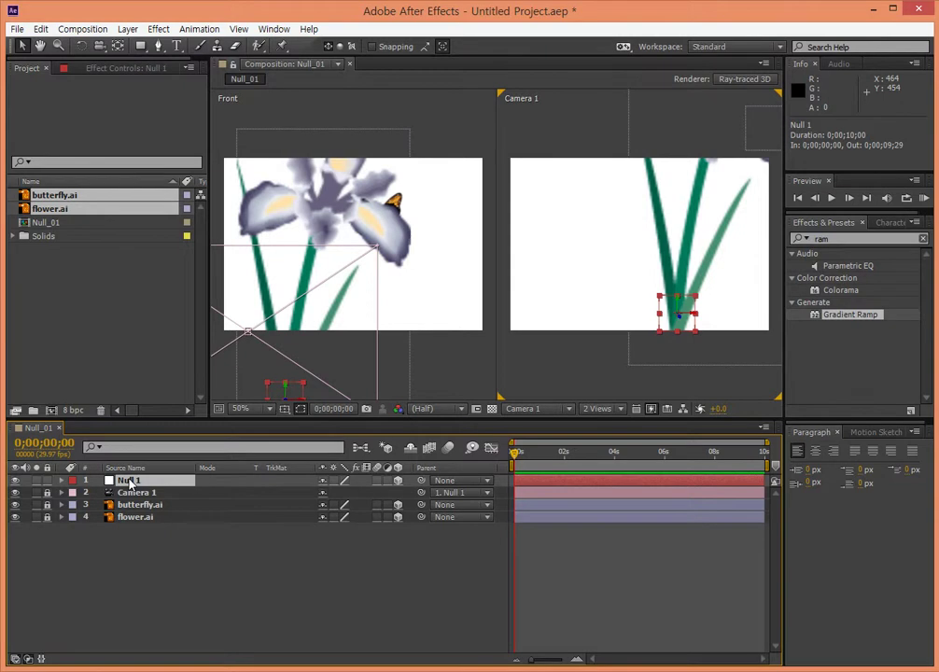
Keyframe Null 1's Position at 0 seconds, then raise it partway up the stem at 3 seconds
key("p")
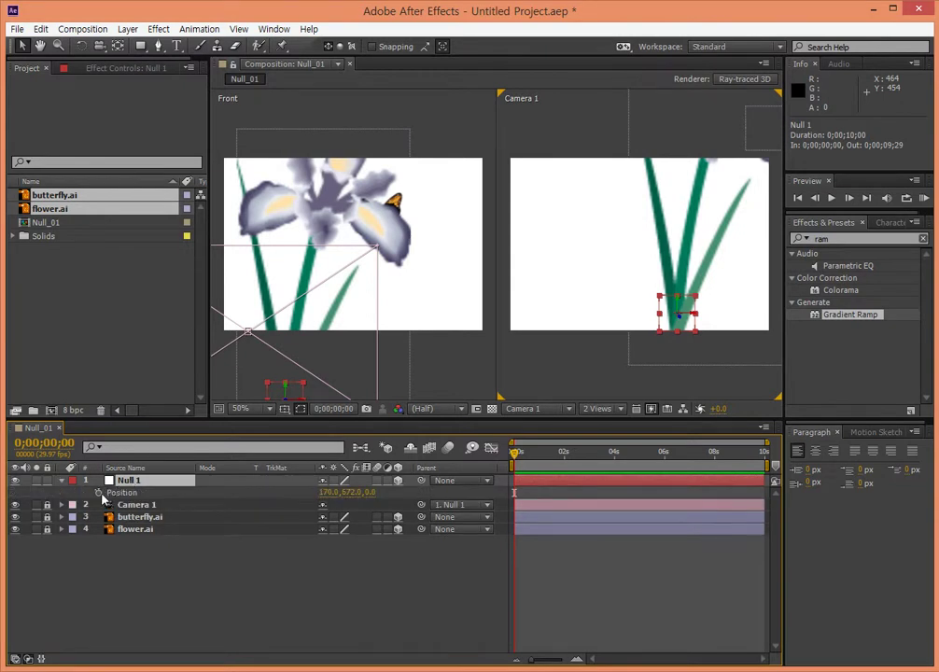
left_click(98, 492)
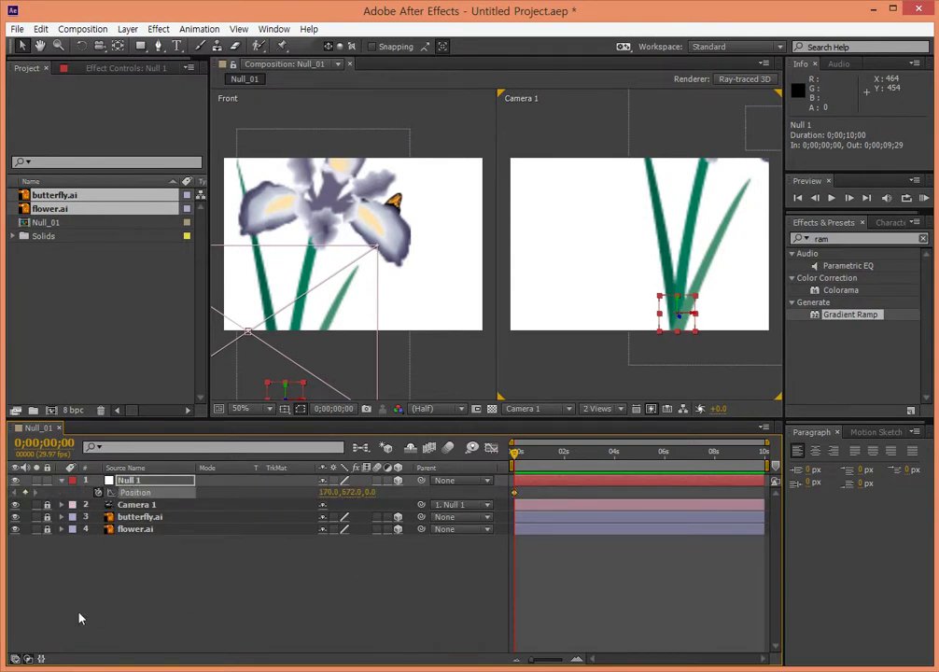
left_click(16, 658)
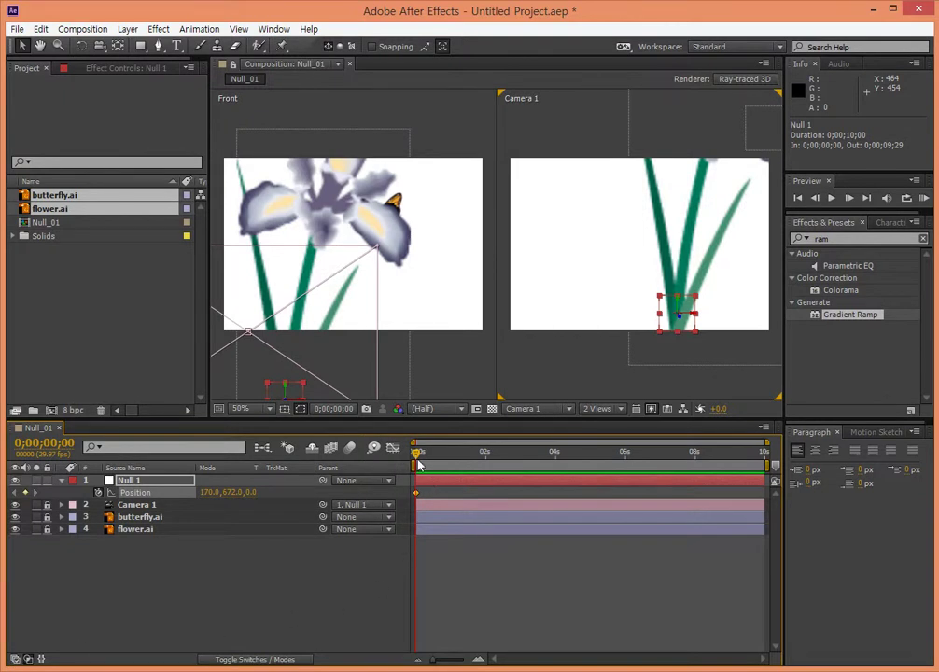
left_click_drag(419, 464, 522, 463)
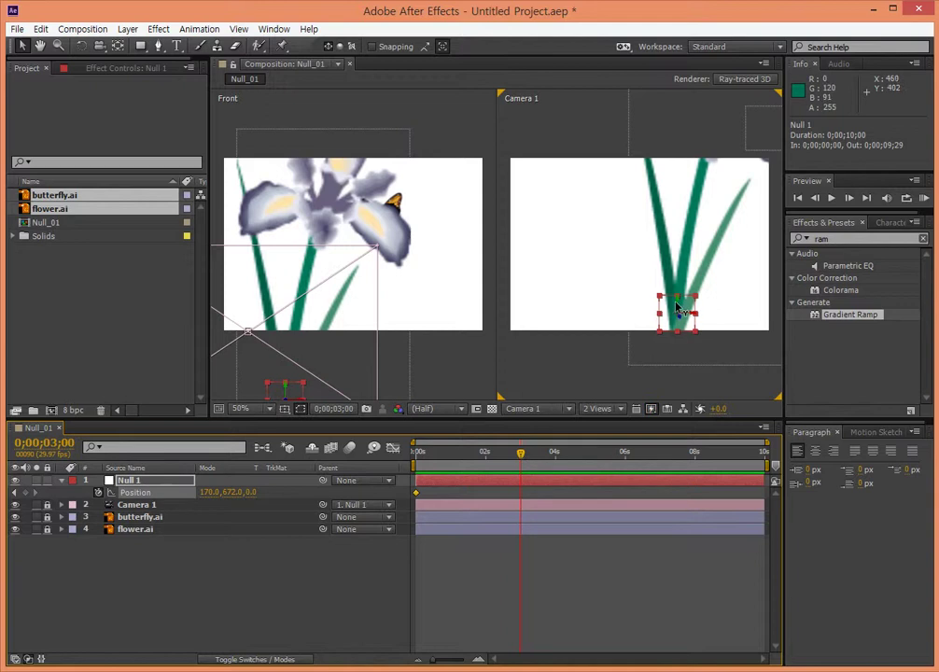
left_click_drag(678, 308, 683, 234)
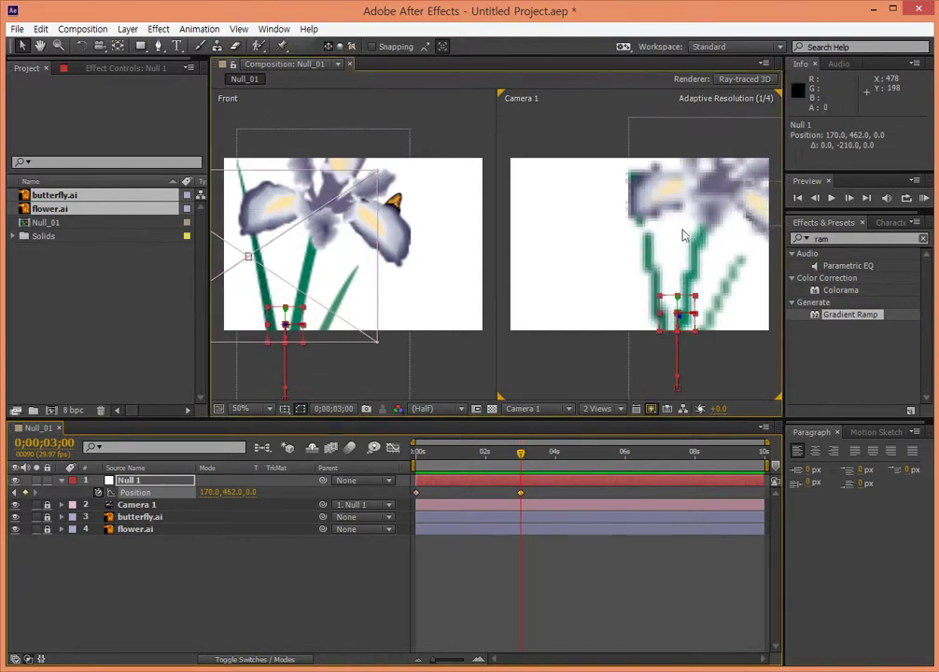
mouse_move(699, 317)
left_mouse_down()
mouse_move(678, 306)
mouse_move(693, 316)
left_mouse_up()
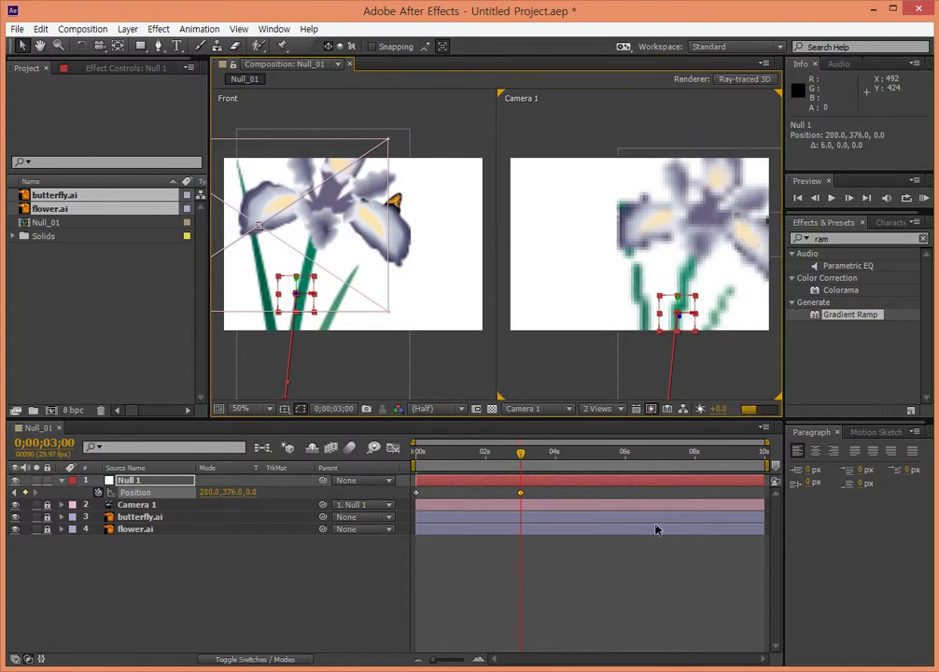
At about 6 seconds, move Null 1 up to the flower head (280, 120, 0) and preview the climb
mouse_move(520, 453)
left_mouse_down()
mouse_move(638, 458)
mouse_move(627, 461)
left_mouse_up()
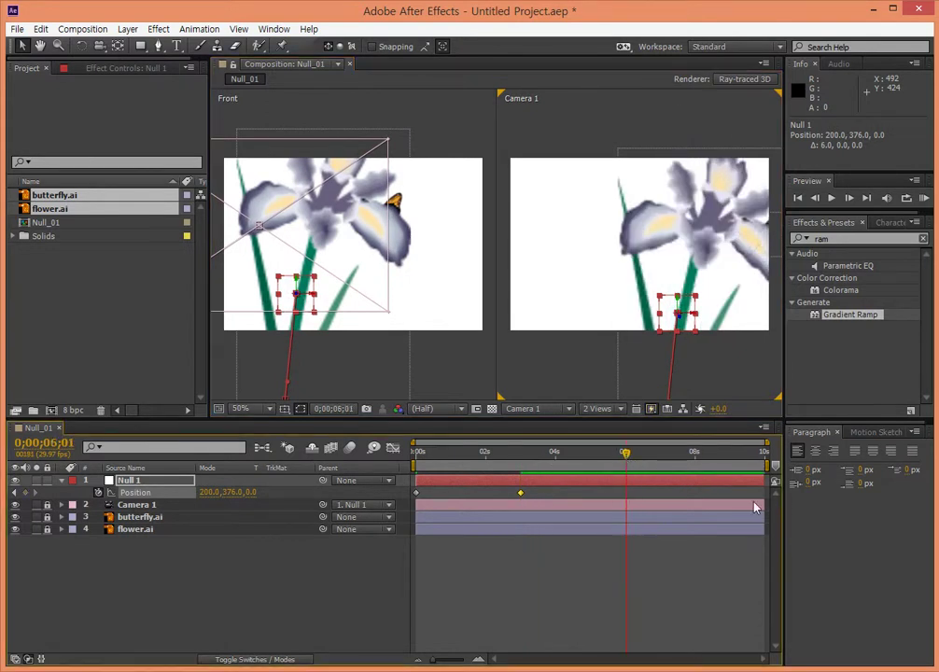
left_click_drag(678, 308, 675, 217)
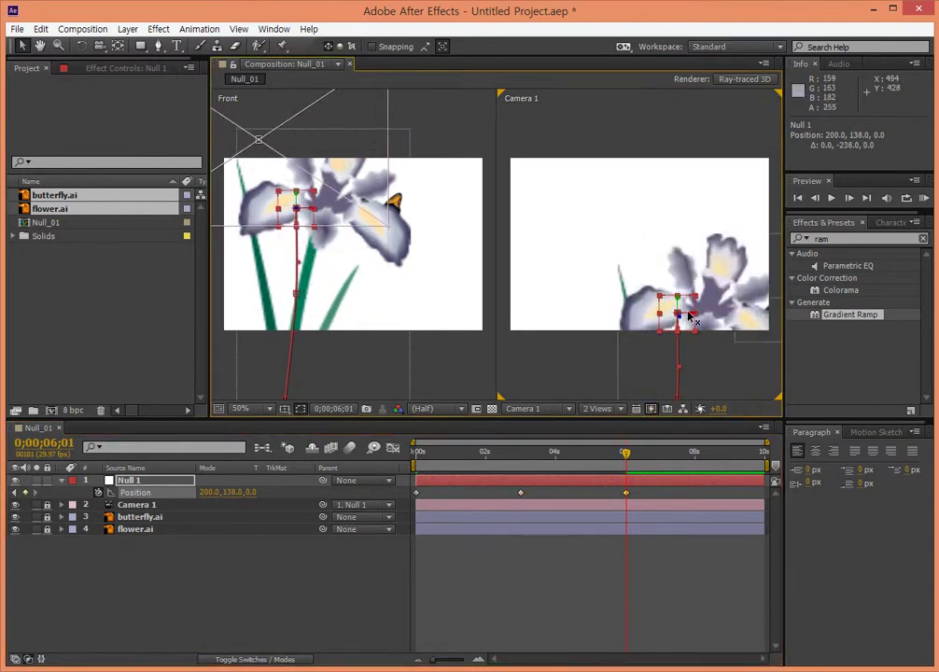
left_click_drag(689, 319, 719, 320)
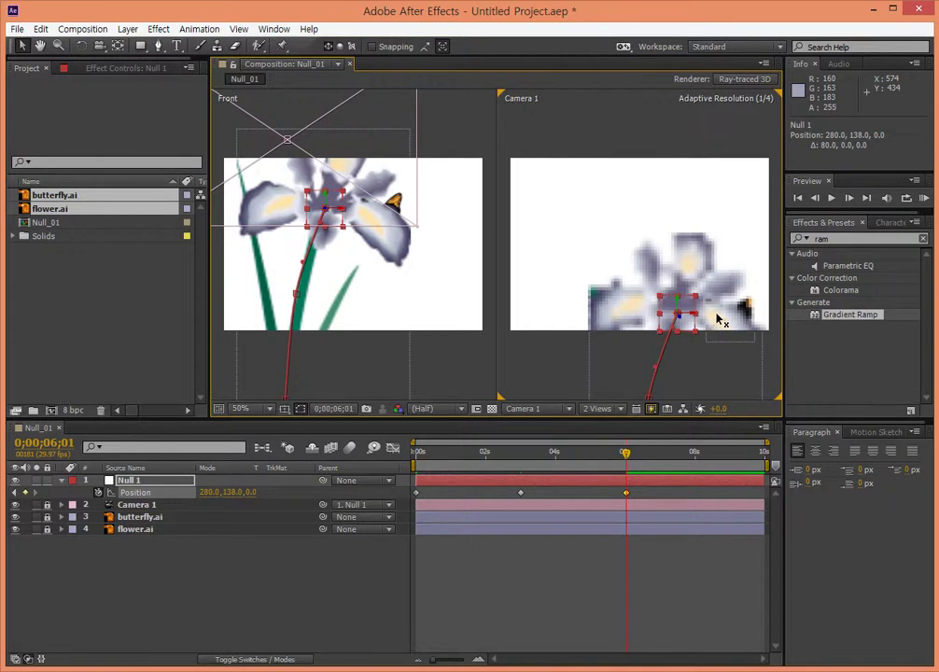
left_click_drag(679, 310, 678, 301)
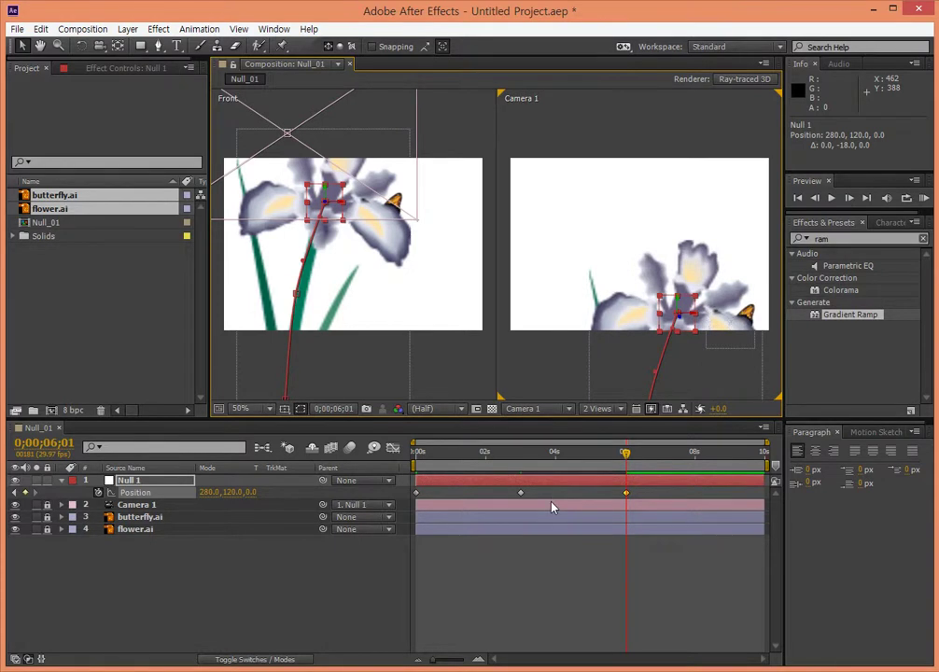
mouse_move(626, 454)
left_mouse_down()
mouse_move(363, 466)
mouse_move(660, 456)
mouse_move(417, 457)
mouse_move(660, 451)
mouse_move(553, 399)
mouse_move(411, 394)
mouse_move(628, 400)
left_mouse_up()
mouse_move(631, 458)
left_mouse_down()
mouse_move(689, 455)
mouse_move(667, 456)
left_mouse_up()
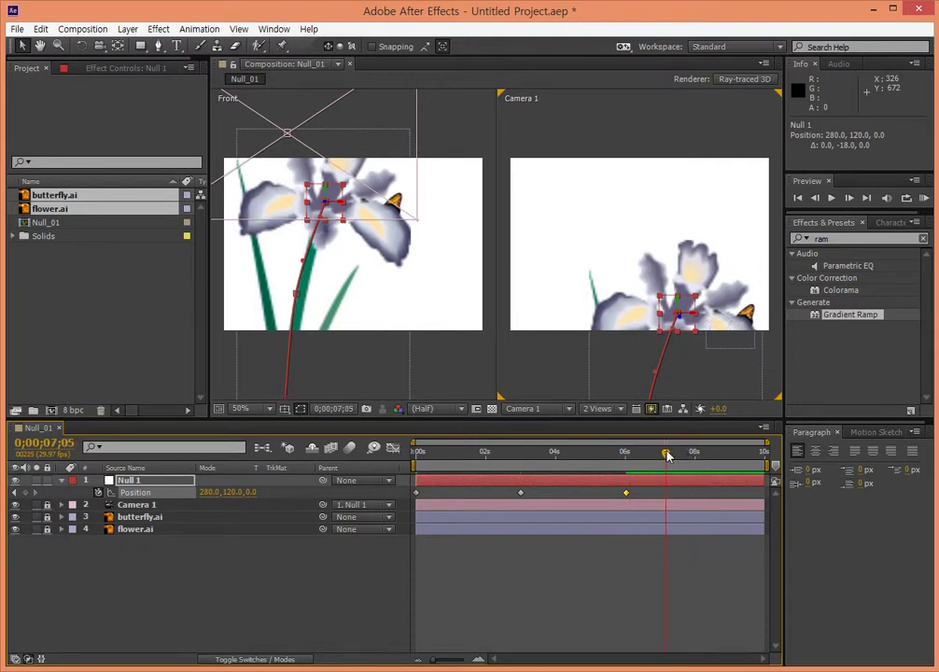
Keyframe Null 1's Scale from 100% at about 6 seconds to 251% at 8 seconds
left_click(15, 494)
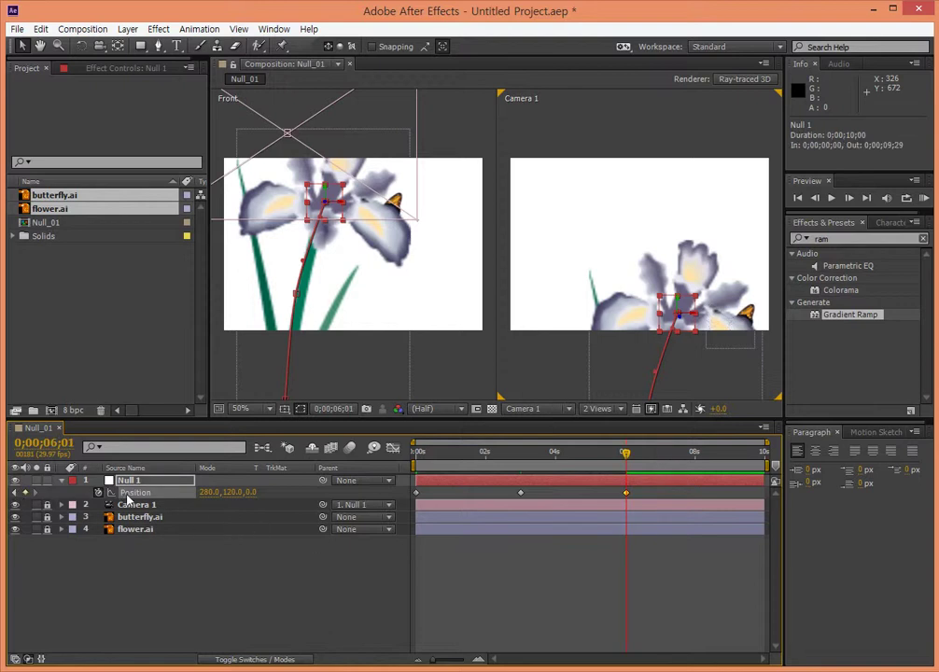
key("s")
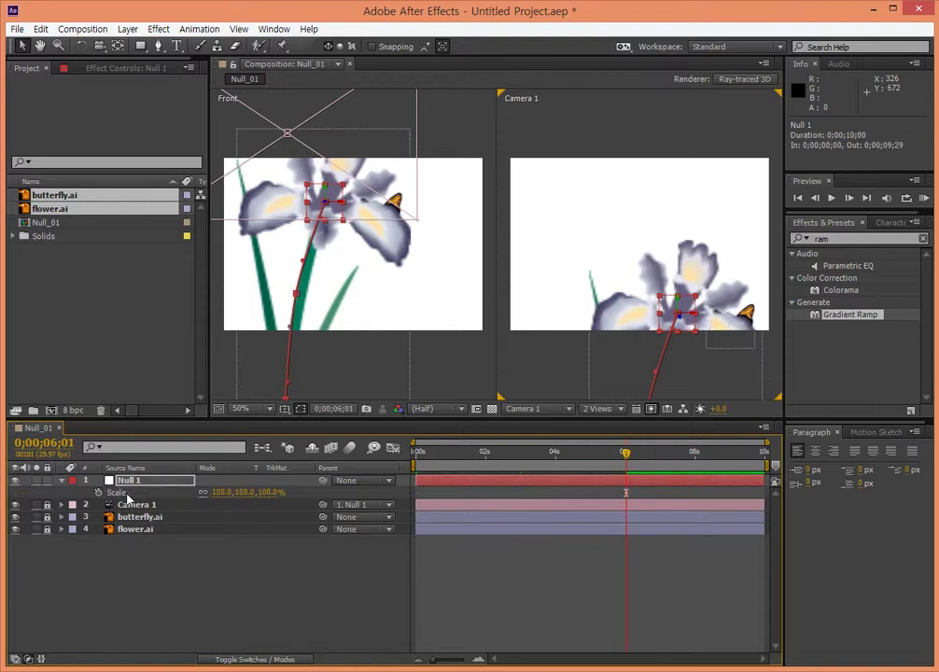
left_click(98, 492)
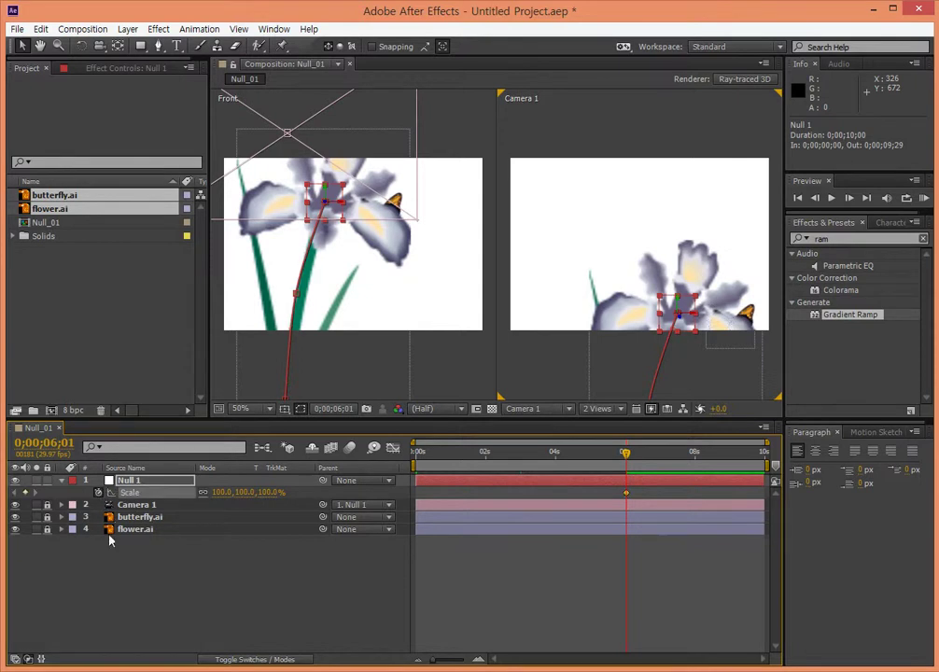
mouse_move(628, 457)
left_mouse_down()
mouse_move(702, 463)
mouse_move(693, 463)
left_mouse_up()
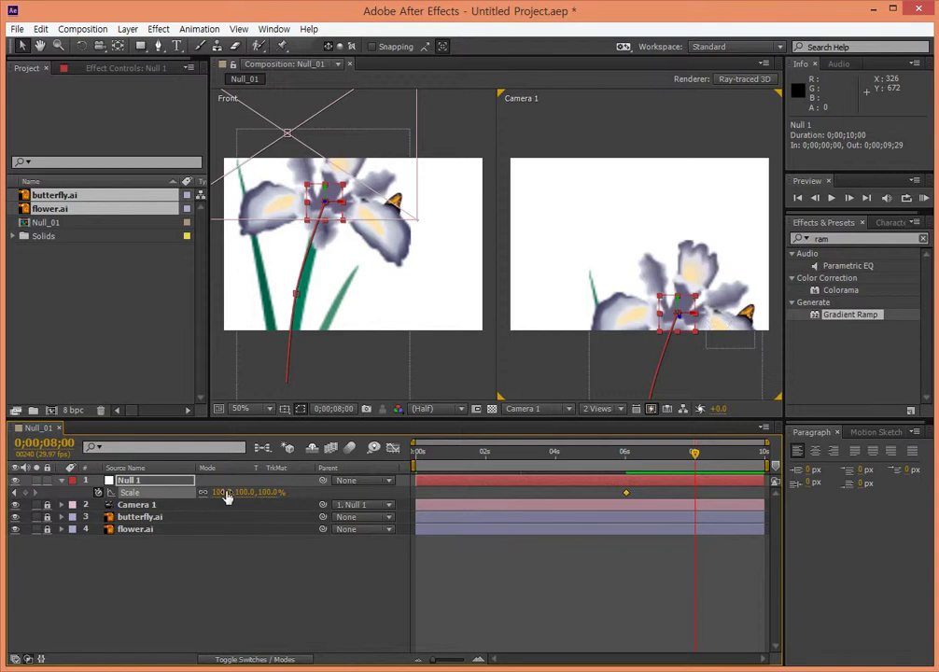
left_click_drag(225, 492, 343, 504)
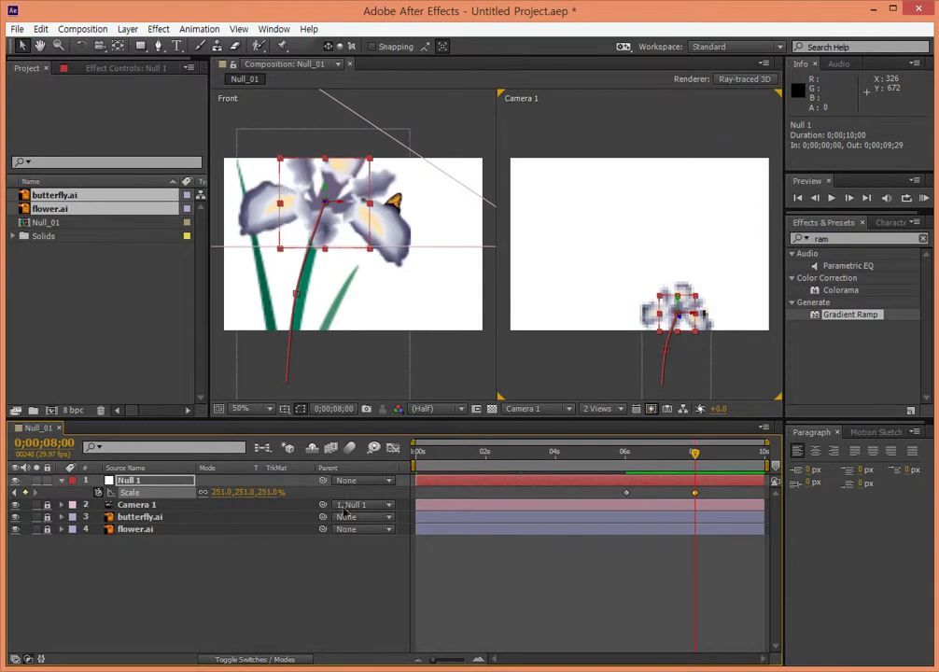
Preview the zoom-out, then show Null 1's Position next to Scale with Shift+P
left_click_drag(698, 458, 337, 469)
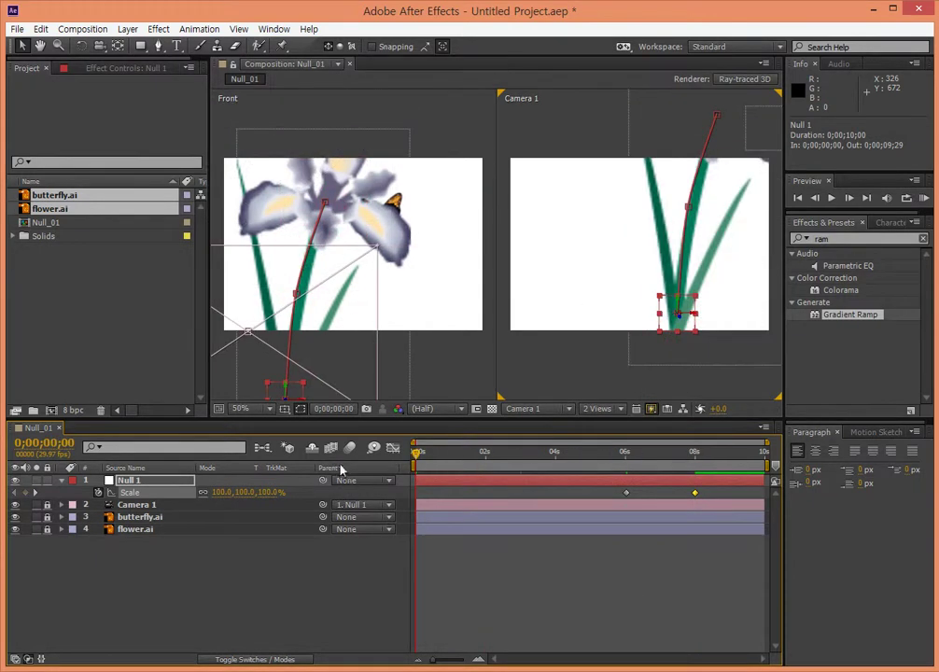
left_click_drag(416, 470, 627, 470)
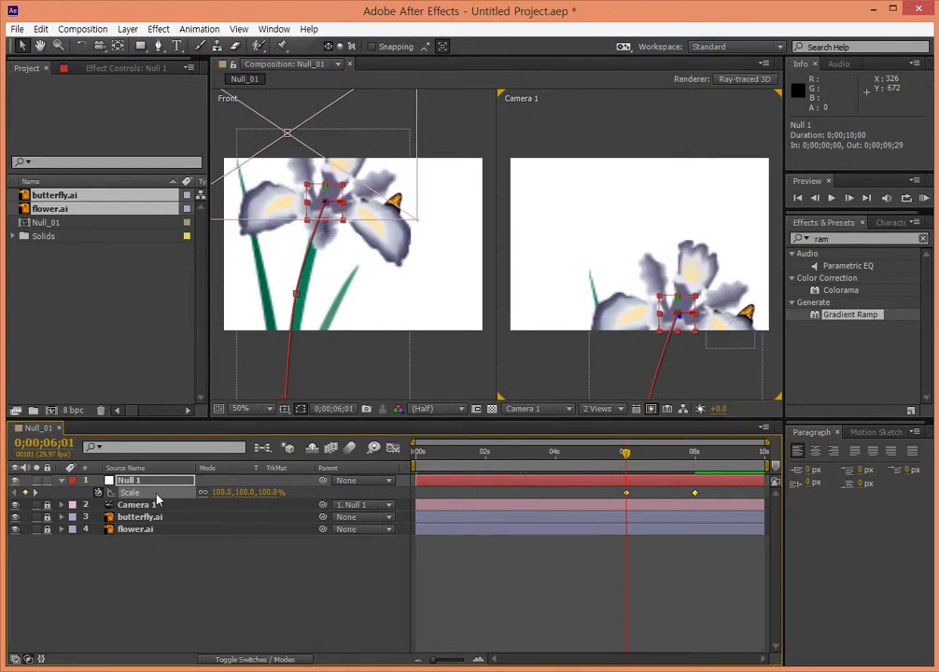
key("shift+p")
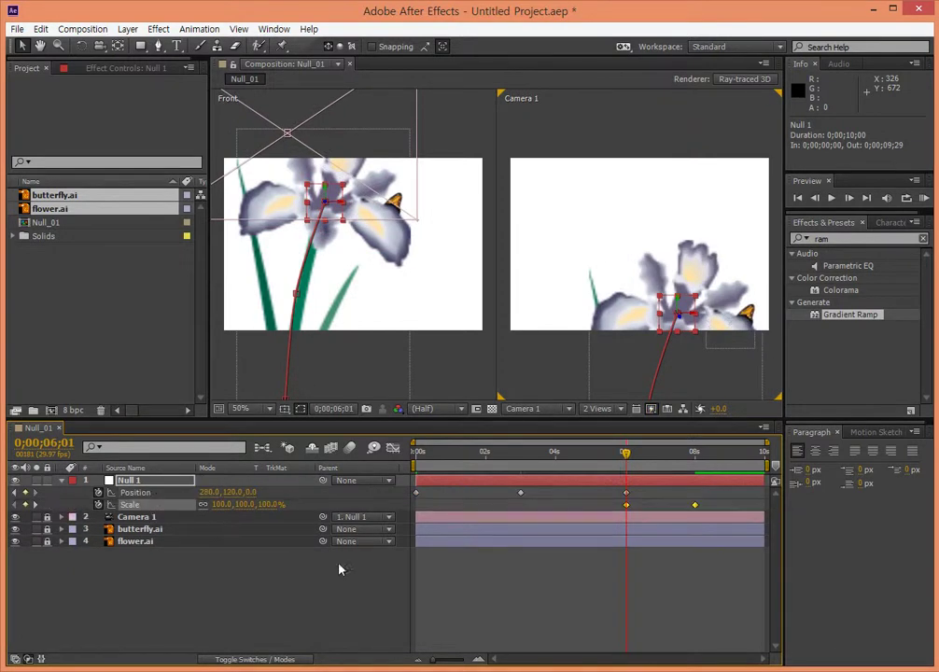
Scrub to frame 0;00;05;07 to review the fly-up, then deselect Null 1
mouse_move(628, 457)
left_mouse_down()
mouse_move(701, 460)
mouse_move(432, 461)
mouse_move(699, 461)
mouse_move(515, 458)
mouse_move(692, 465)
mouse_move(667, 452)
mouse_move(523, 461)
mouse_move(598, 465)
left_mouse_up()
left_click(268, 601)
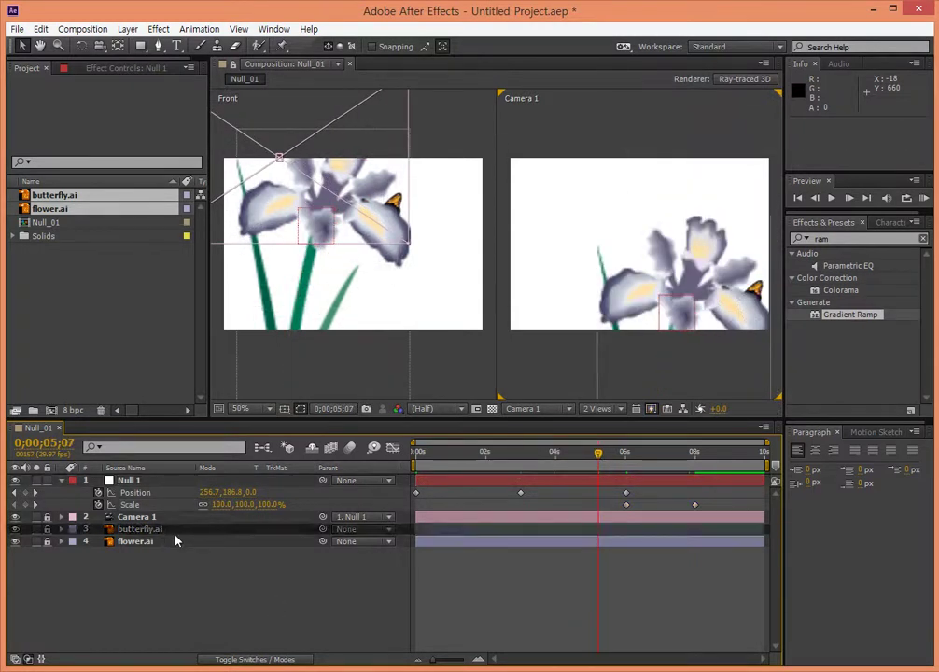
Lock the flower.ai layer and switch the left viewer to the Top view
left_click(46, 534)
left_click(46, 541)
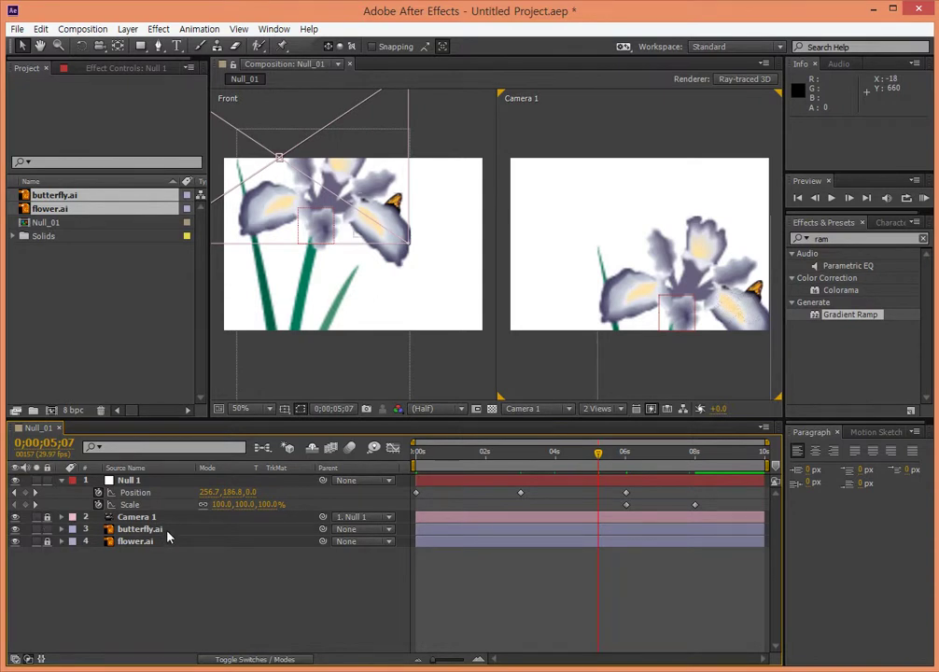
left_click(168, 530)
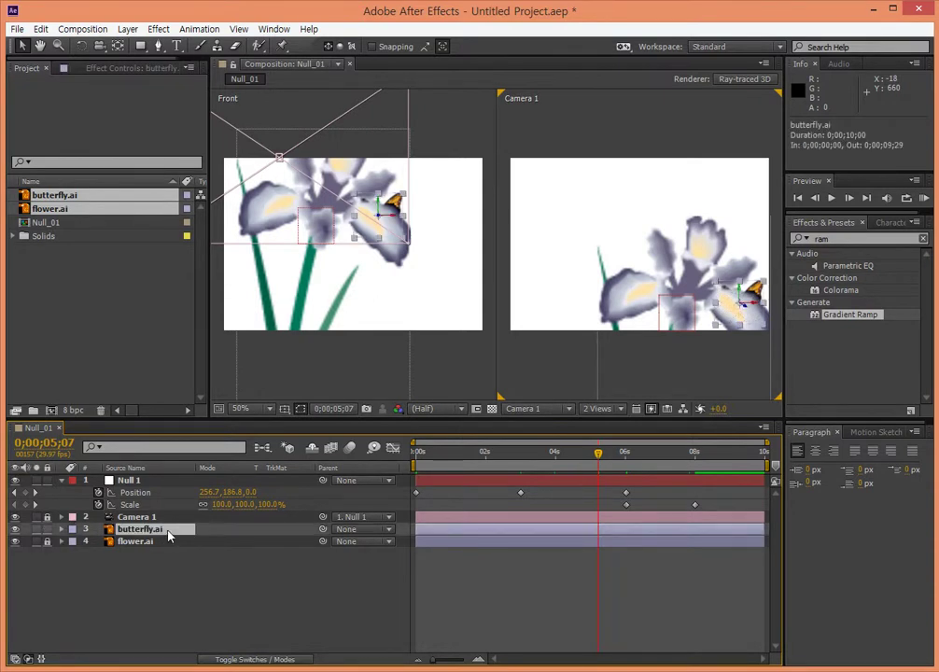
left_click(456, 364)
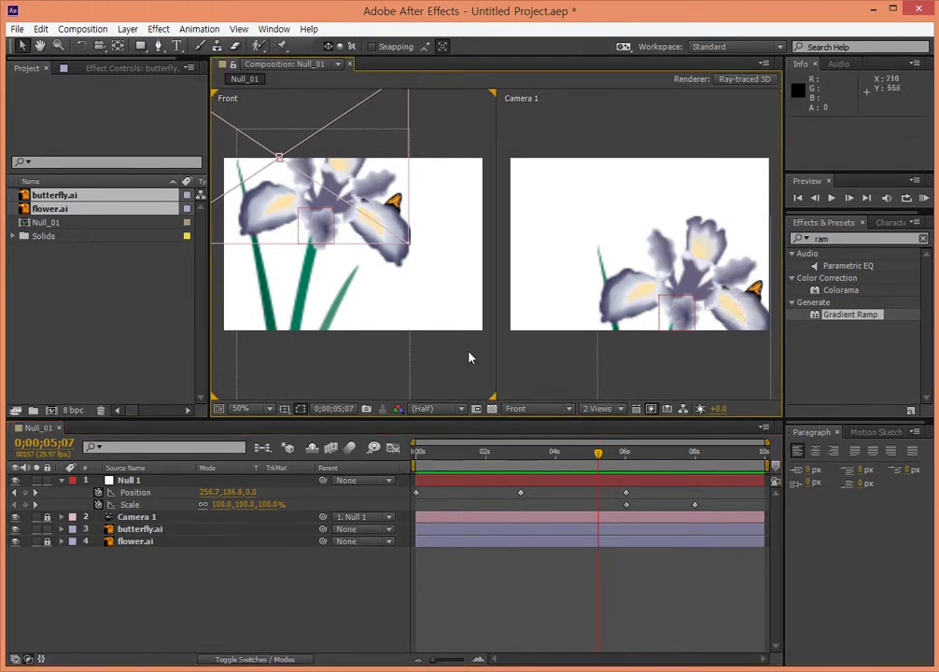
left_click(554, 411)
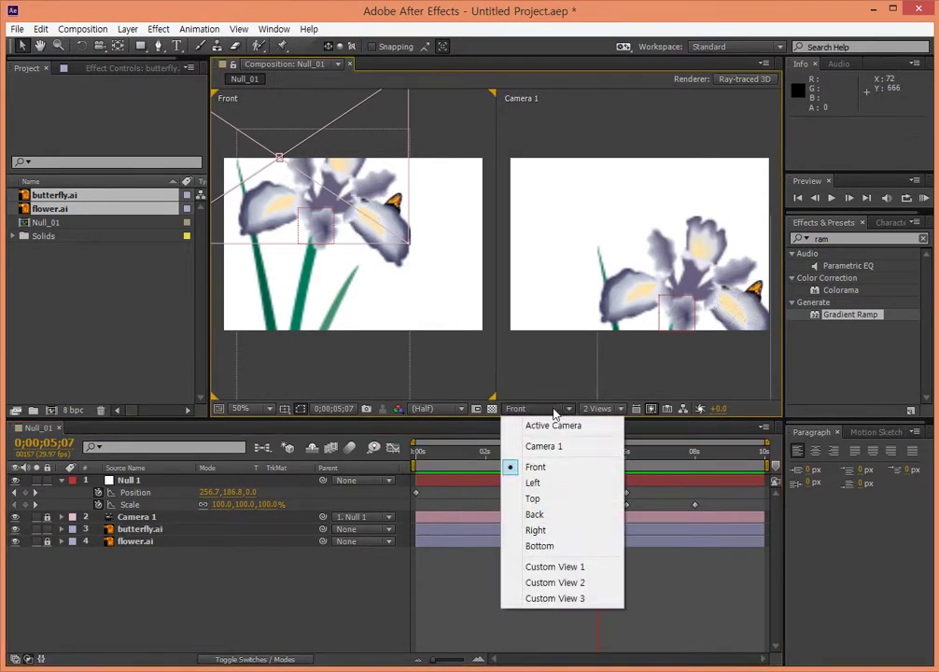
left_click(534, 500)
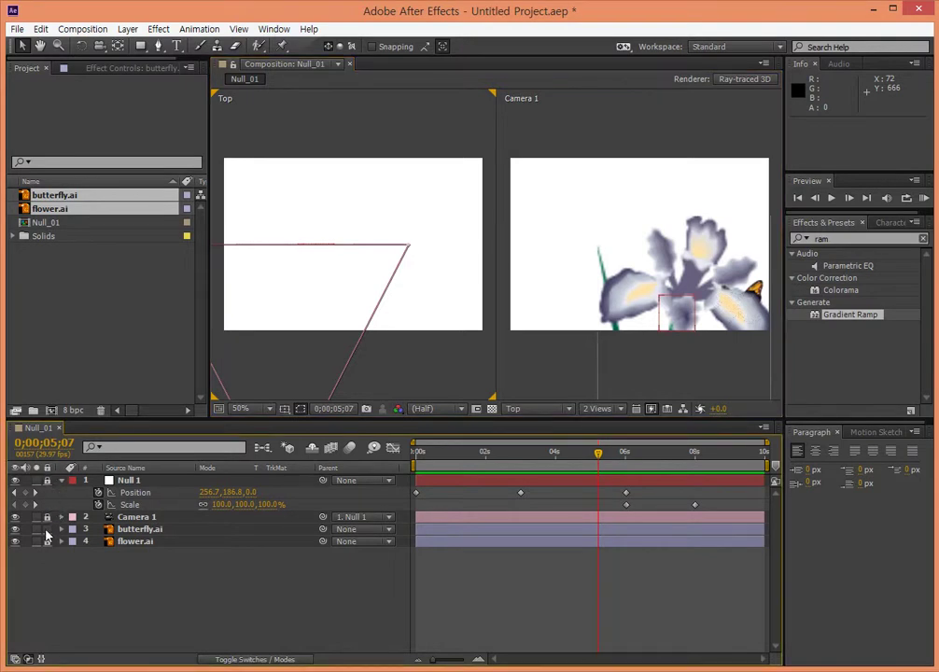
Move butterfly.ai forward in depth to Z -20, just in front of the flower
left_click(509, 535)
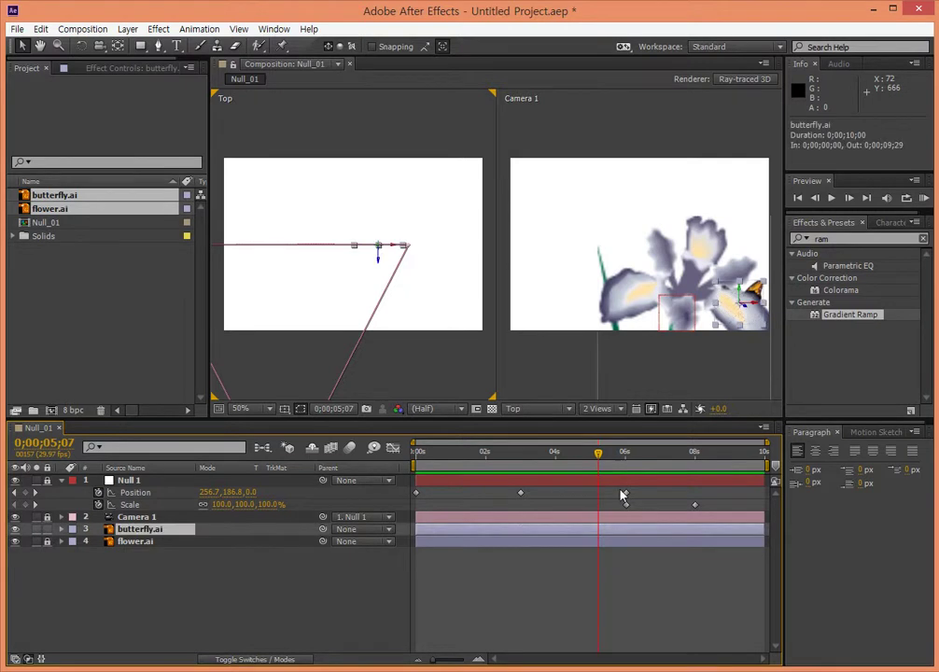
mouse_move(379, 264)
left_mouse_down()
mouse_move(381, 280)
mouse_move(380, 270)
mouse_move(342, 272)
left_mouse_up()
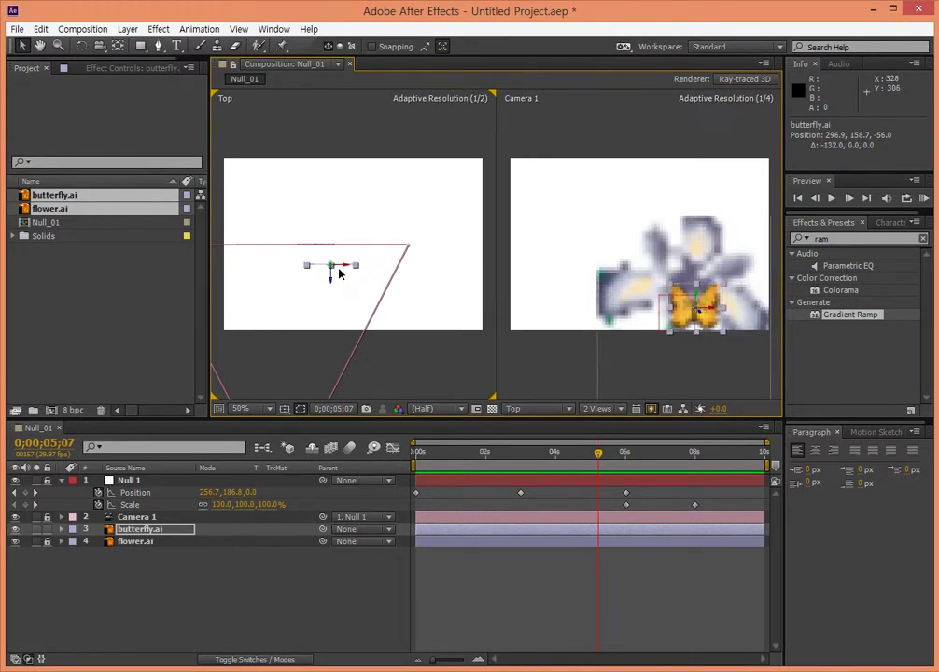
left_click_drag(331, 274, 336, 266)
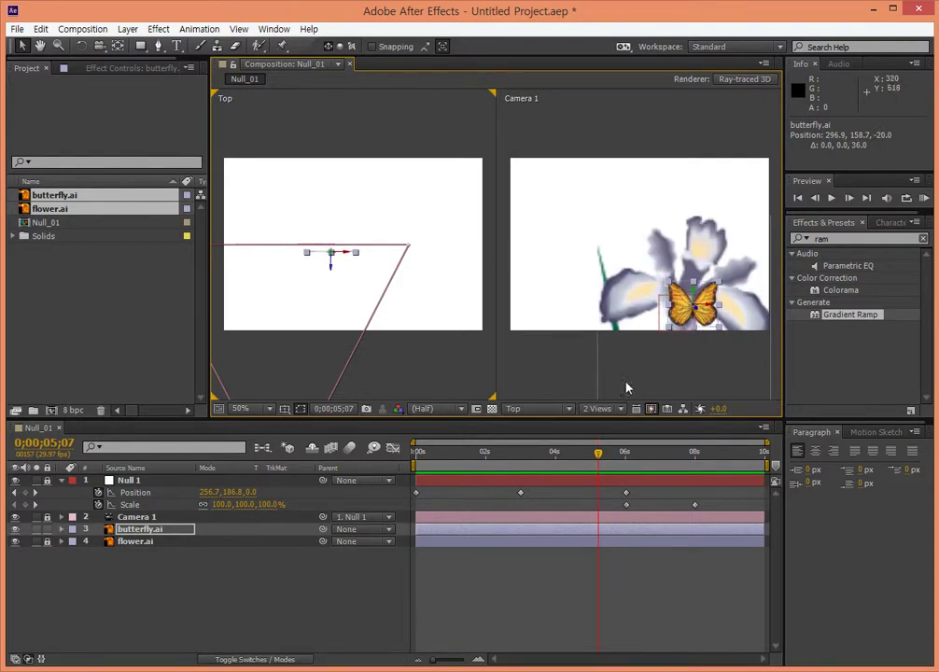
left_click(685, 371)
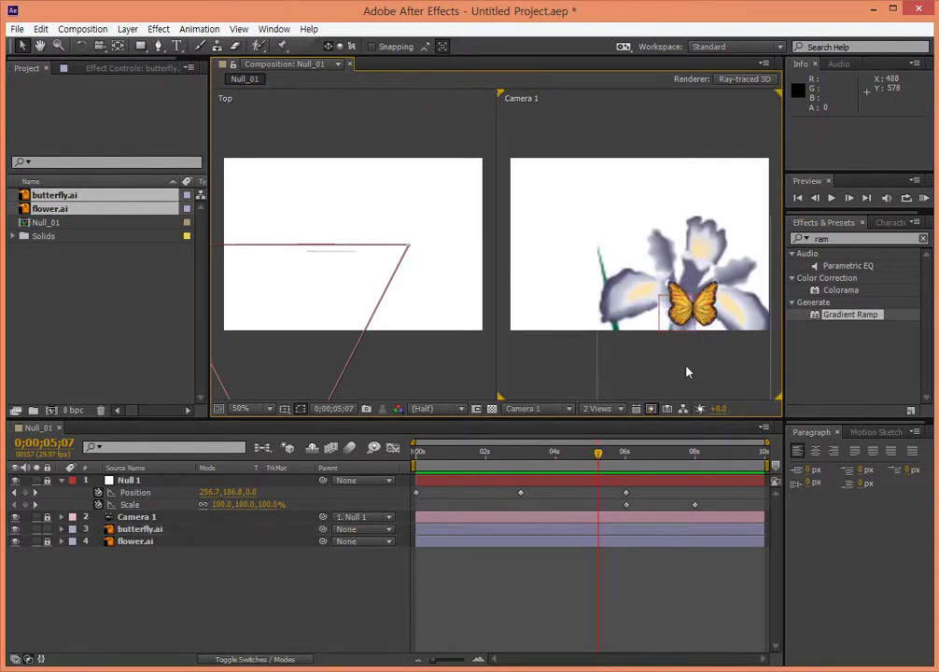
Switch to a single Camera 1 view and jump to the 6;01 and 8-second keyframes
left_click(621, 409)
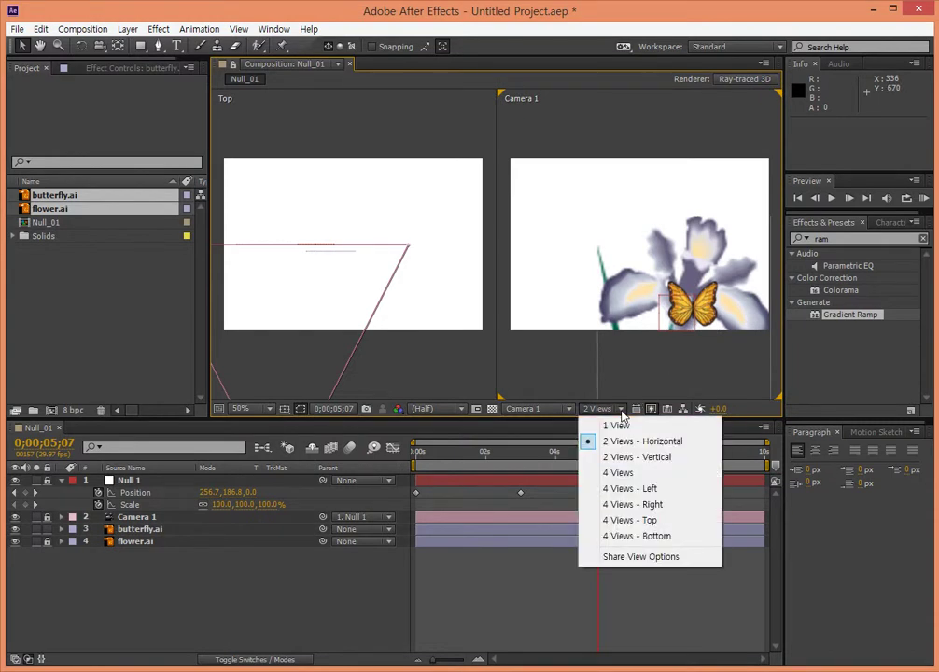
left_click(620, 426)
mouse_move(598, 456)
left_mouse_down()
mouse_move(433, 450)
mouse_move(724, 453)
left_mouse_up()
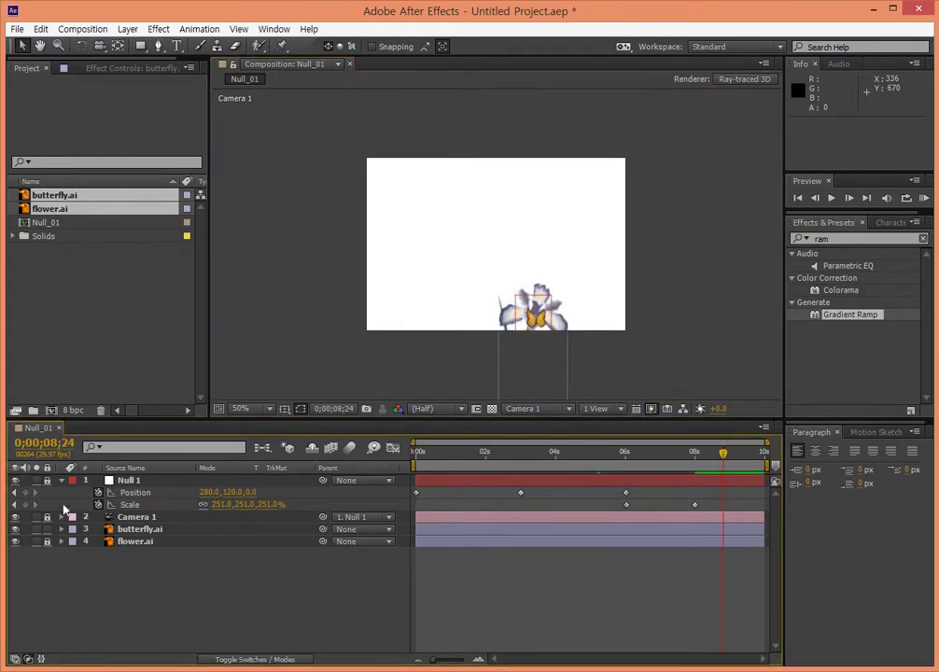
left_click(14, 492)
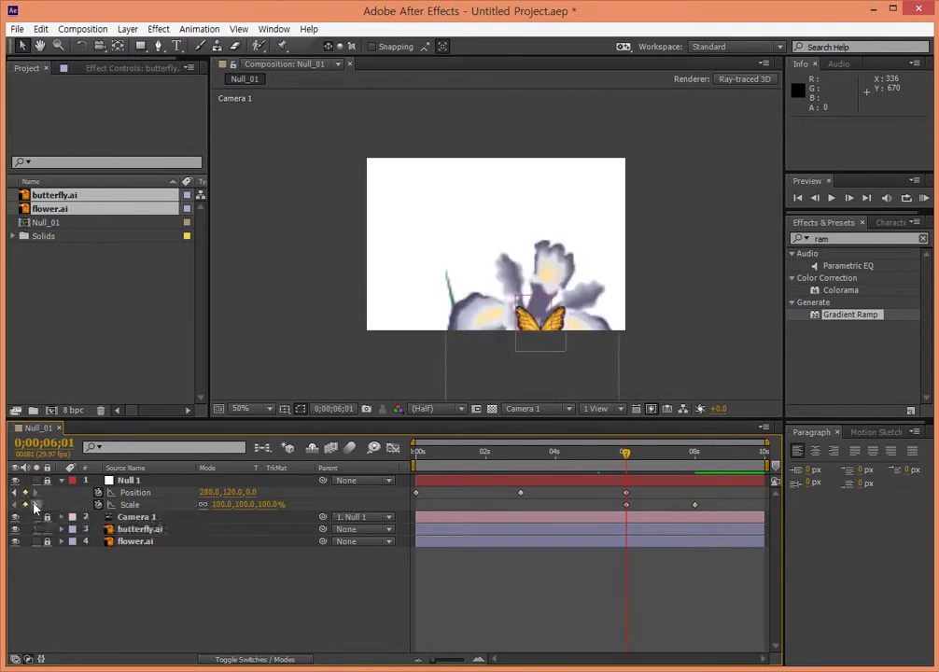
left_click(35, 505)
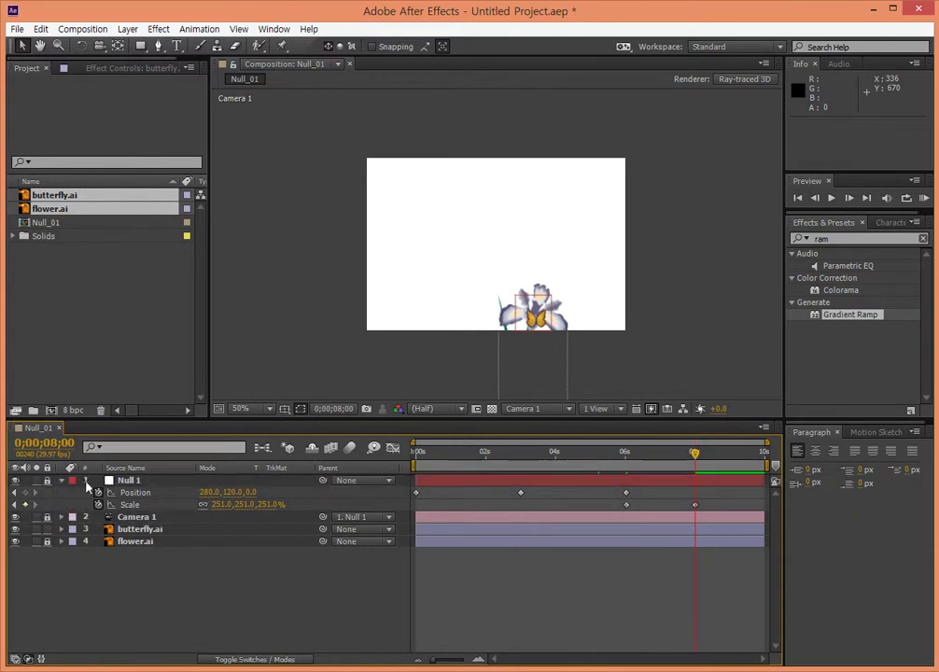
Add an 8-second Position keyframe at 280, 471, 22 framing the whole flower, preview, and lock all four layers
left_click(26, 493)
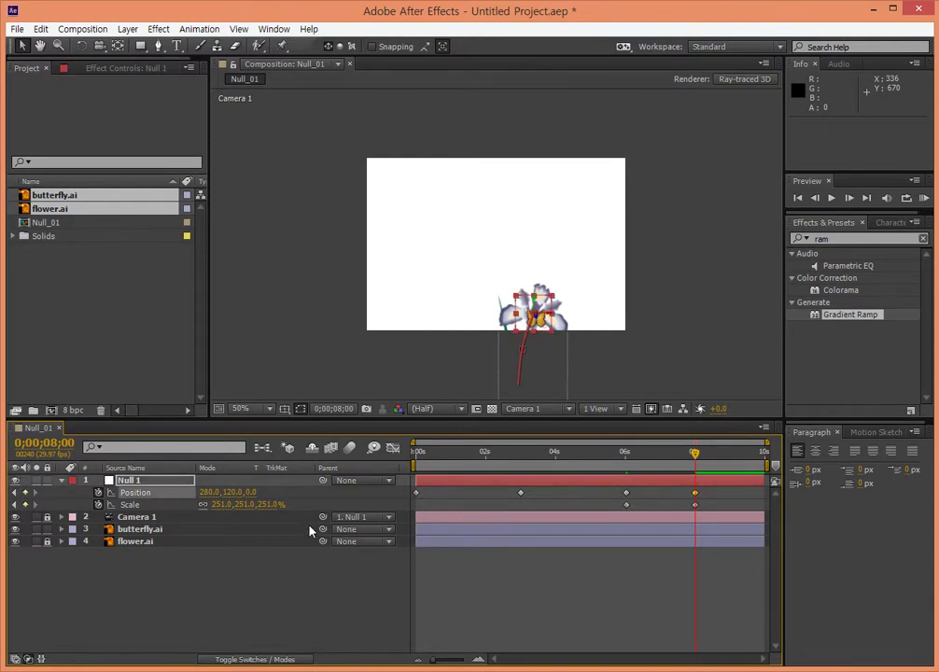
left_click_drag(249, 492, 496, 495)
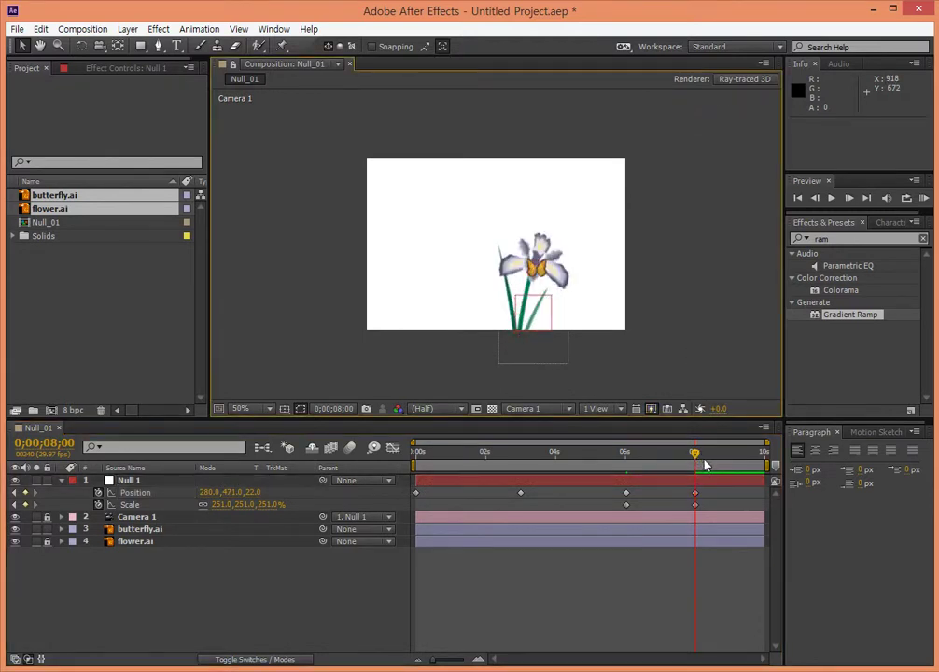
left_click_drag(697, 457, 455, 467)
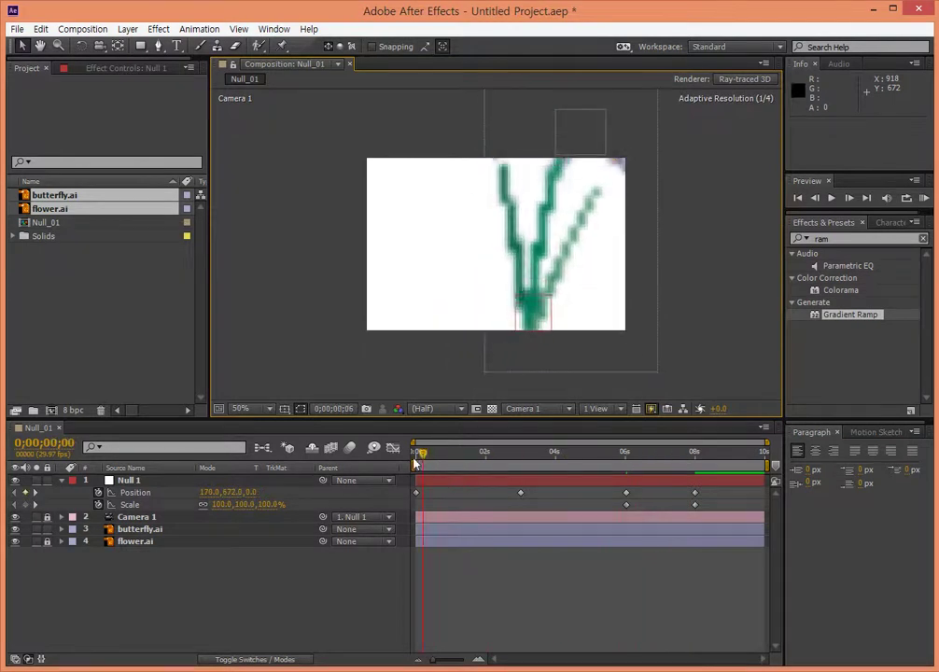
left_click_drag(502, 467, 711, 464)
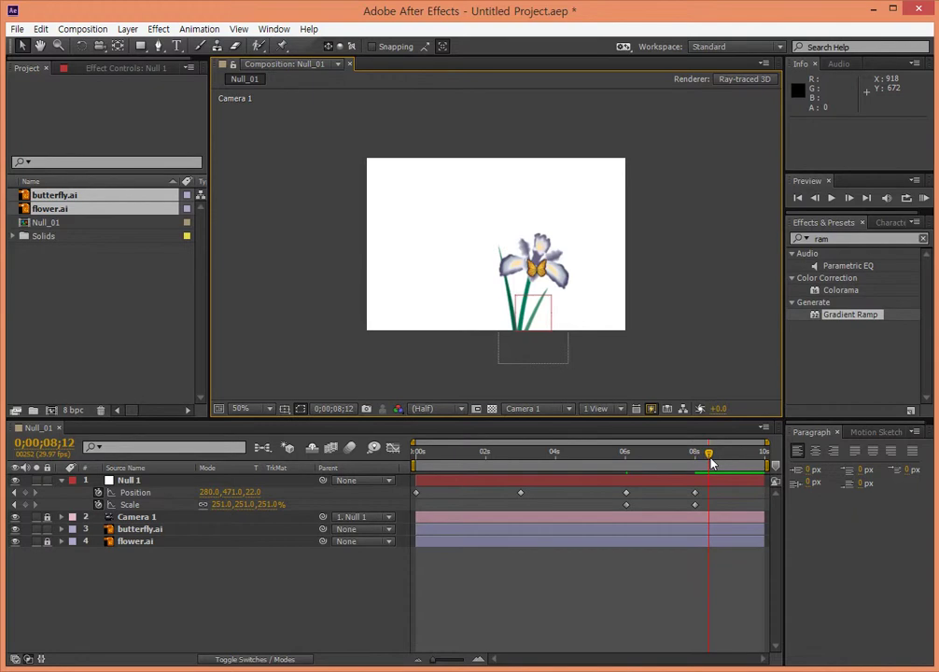
left_click_drag(711, 464, 704, 451)
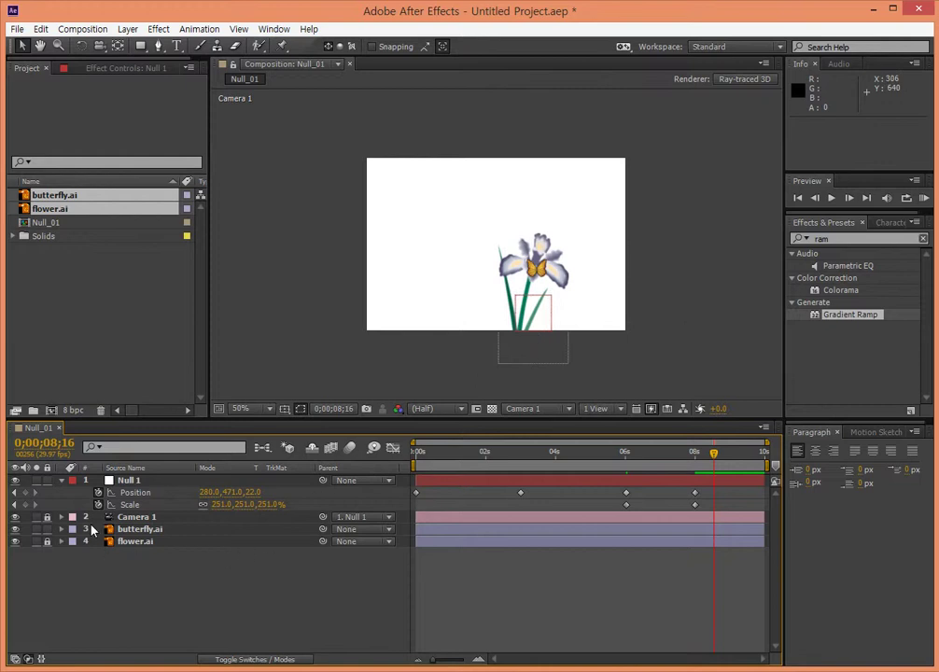
left_click_drag(50, 480, 47, 541)
Fit the composition to the viewer at 88.5% and scrub back to an earlier frame of the zoom-out
left_click(567, 409)
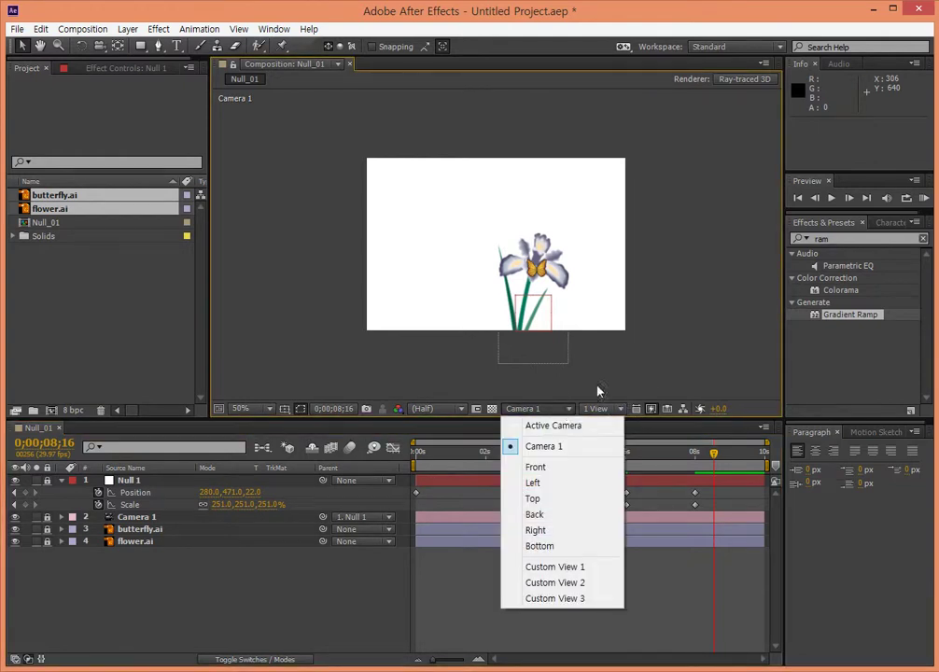
left_click(274, 410)
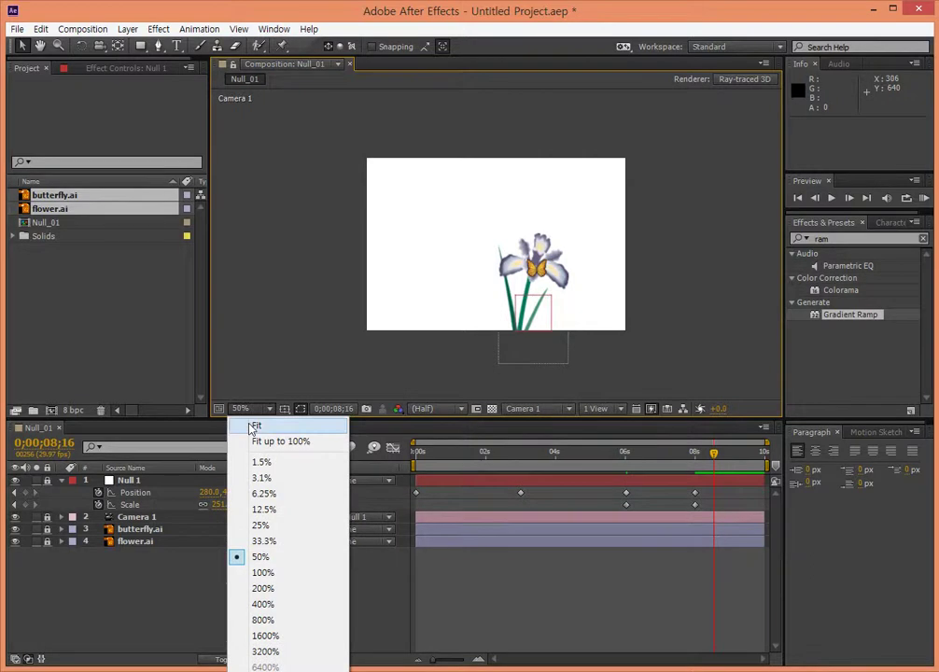
left_click(250, 427)
mouse_move(713, 453)
left_mouse_down()
mouse_move(644, 464)
mouse_move(678, 464)
left_mouse_up()
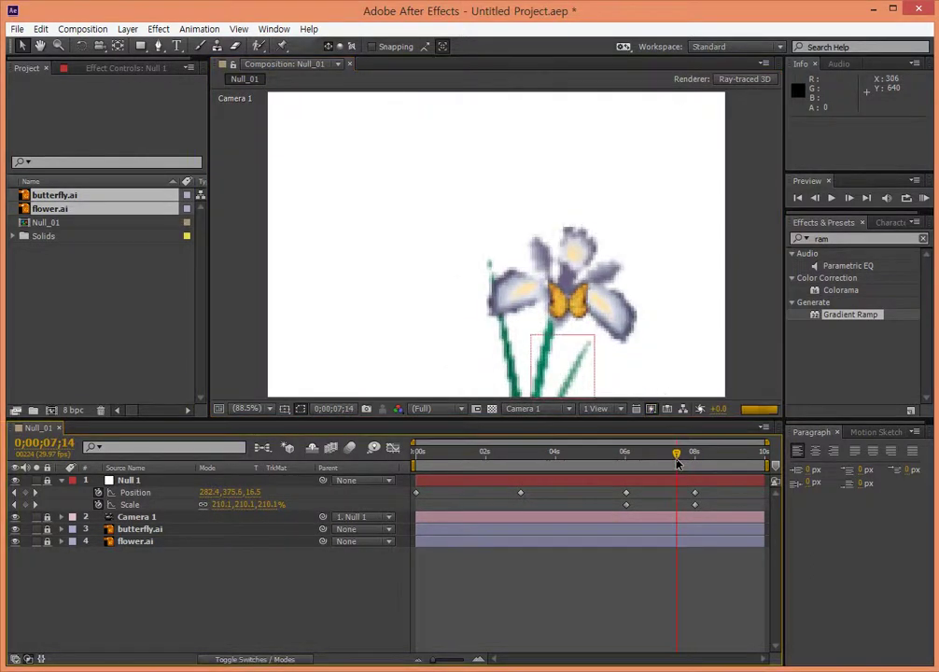